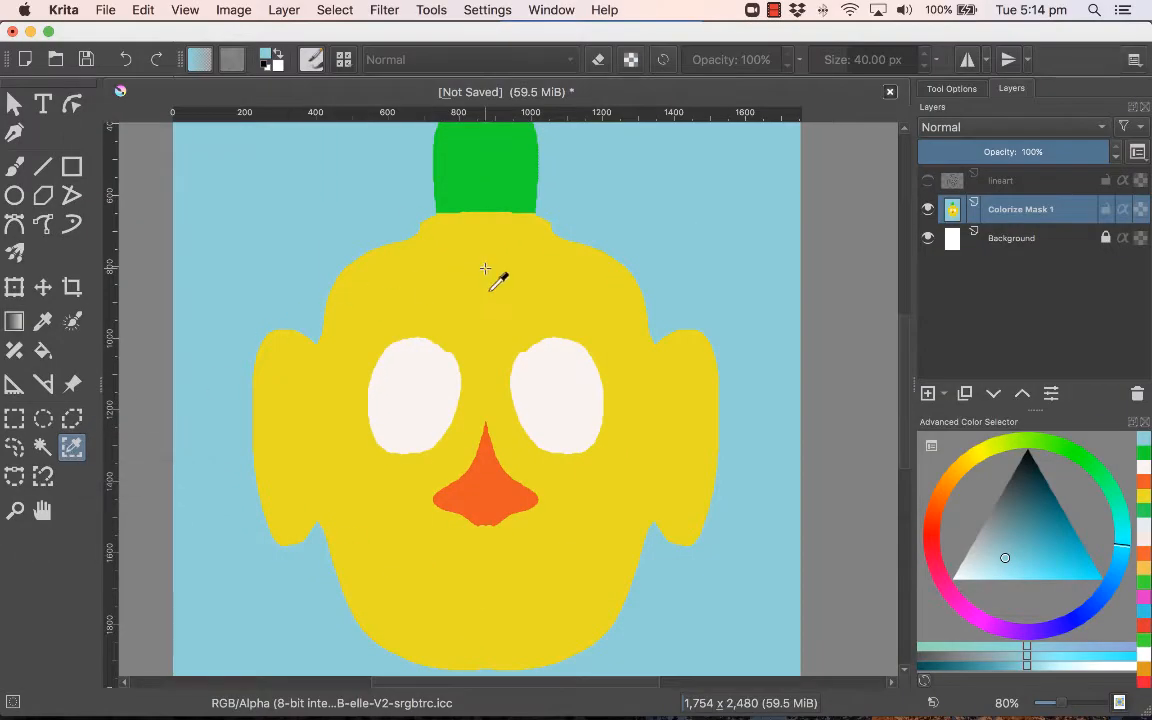
Select the yellow face area by similar colour and choose the yellow-to-red gradient preset
left_click(485, 170)
left_click(485, 259)
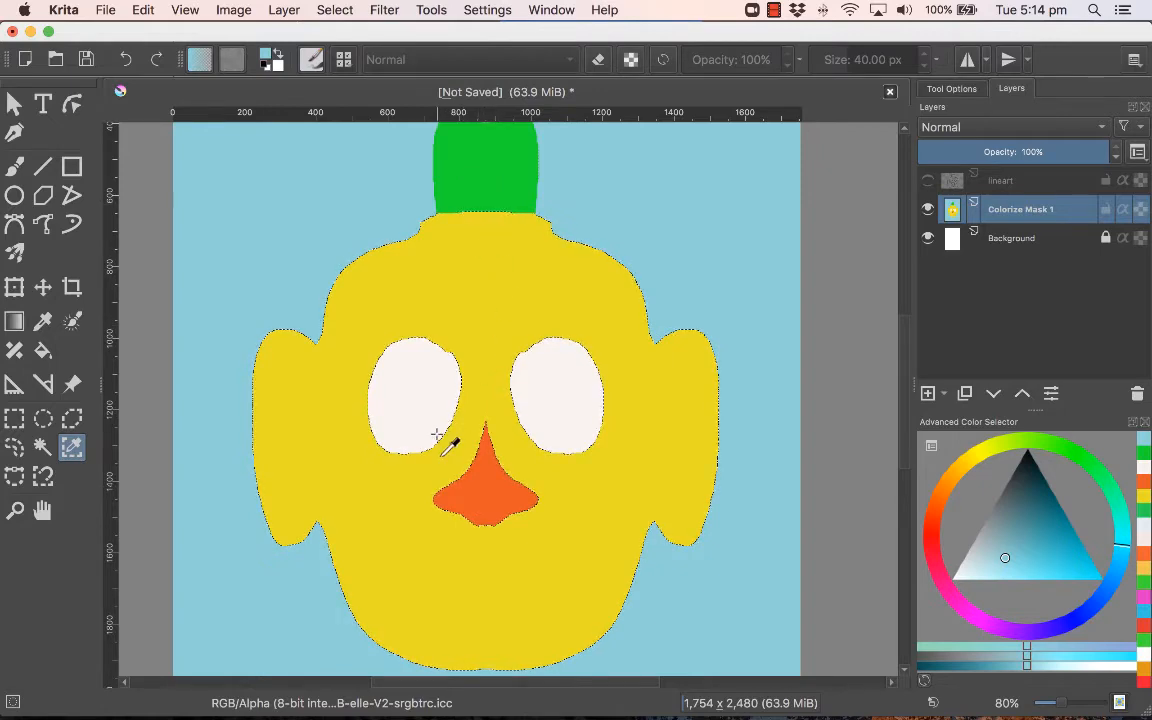
left_click(198, 62)
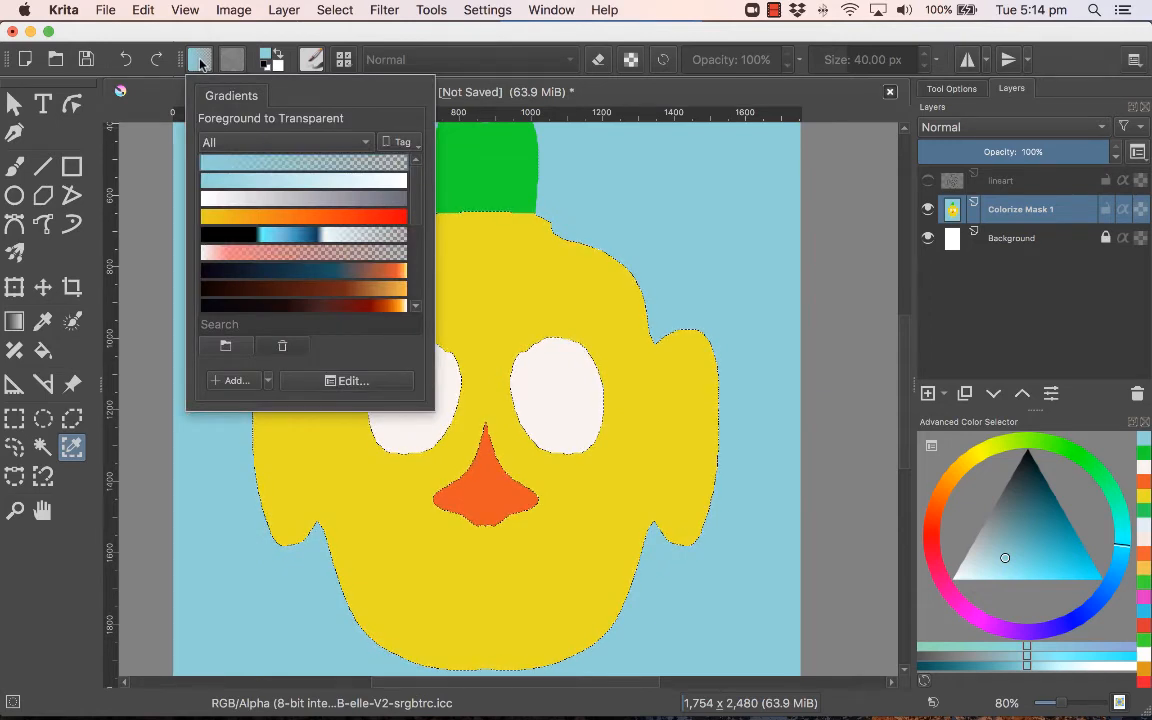
left_click(320, 217)
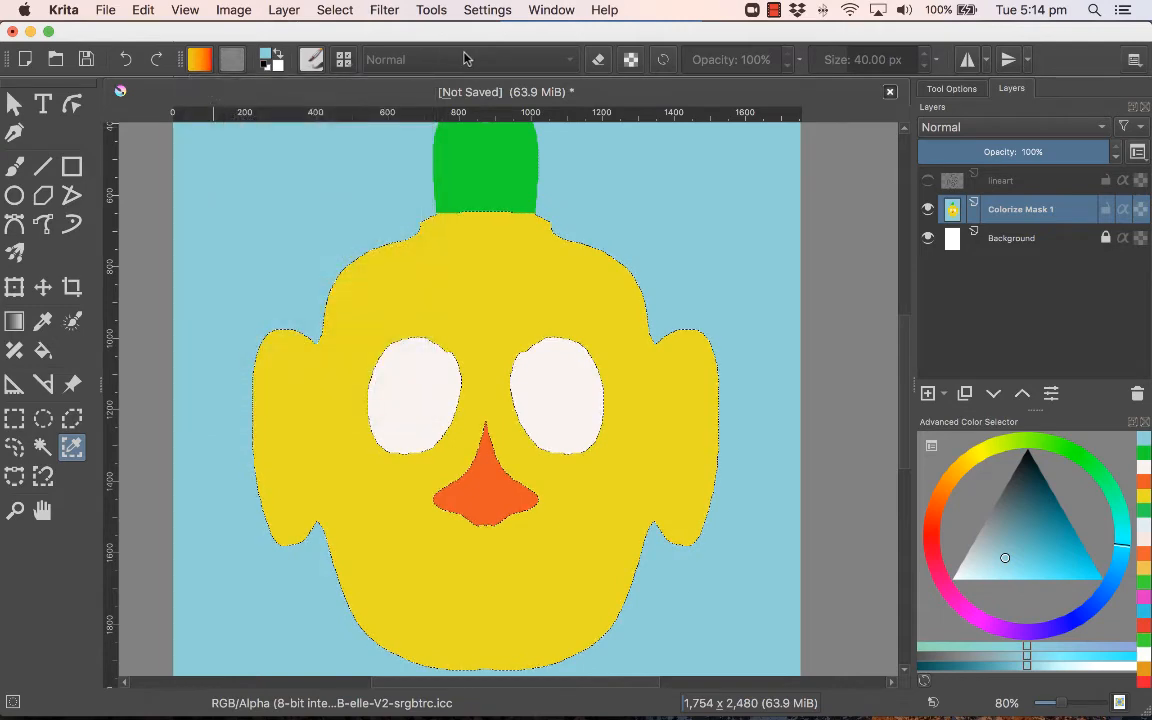
left_click(420, 52)
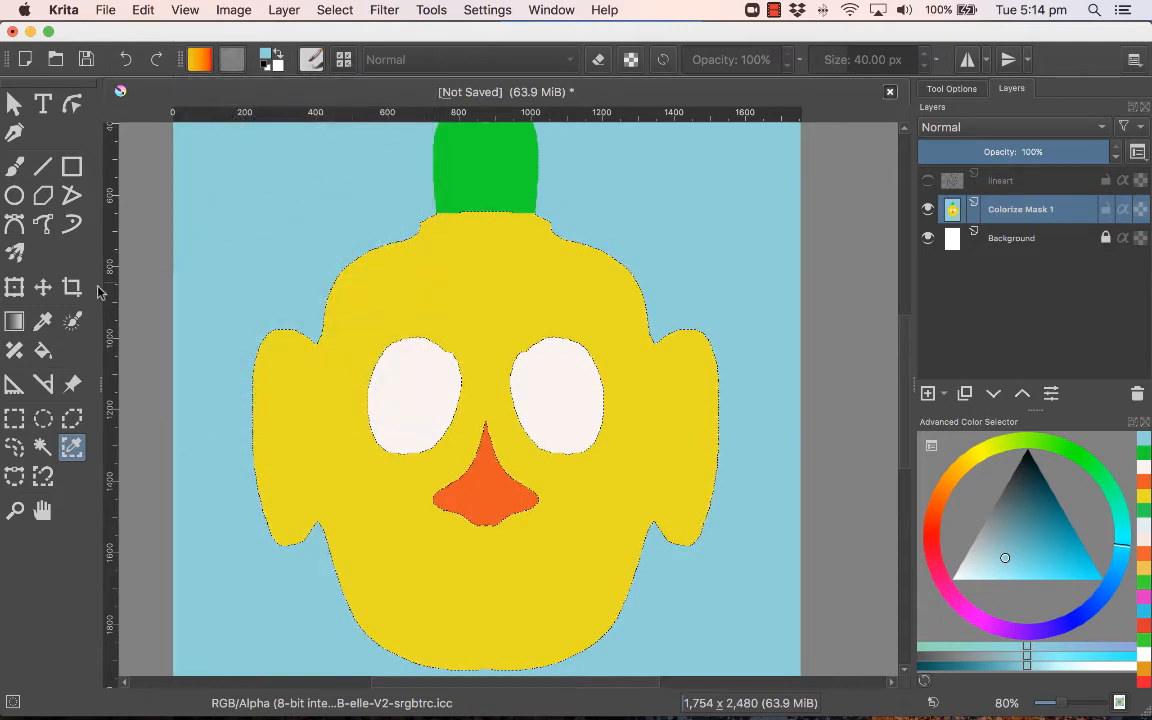
Fill the selected face with the Gradient tool, trying vertical and sideways directions and ending with a radial fill from forehead to chin
left_click(13, 322)
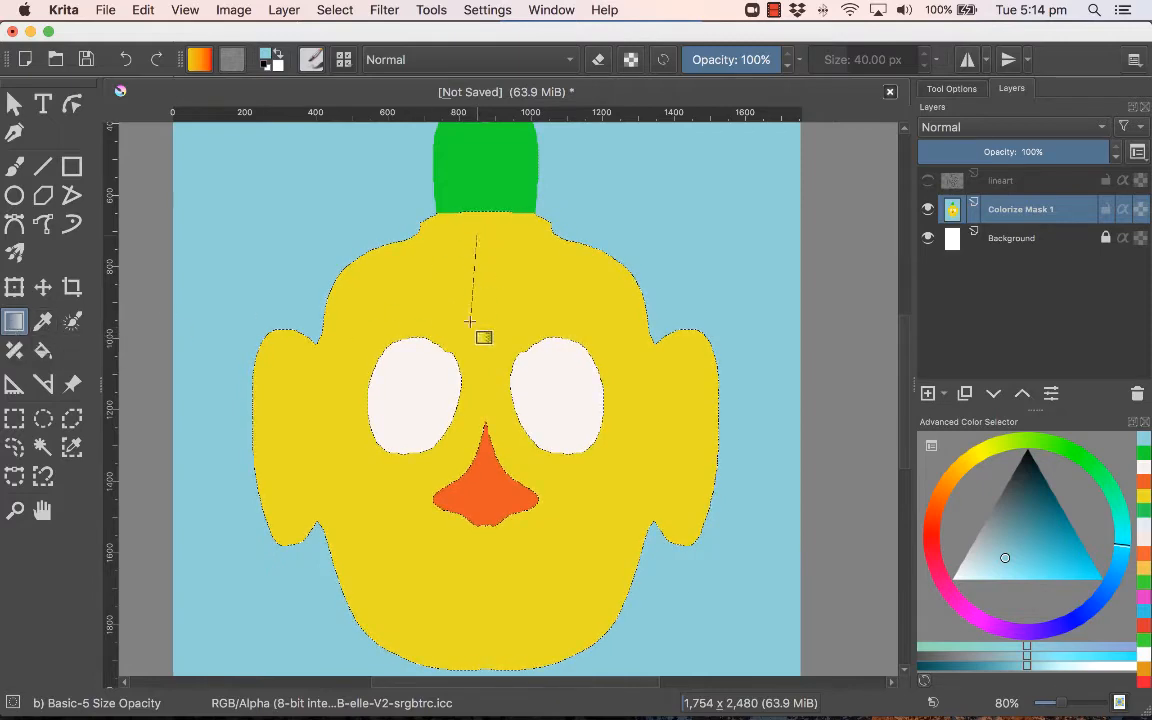
left_click_drag(474, 628, 475, 635)
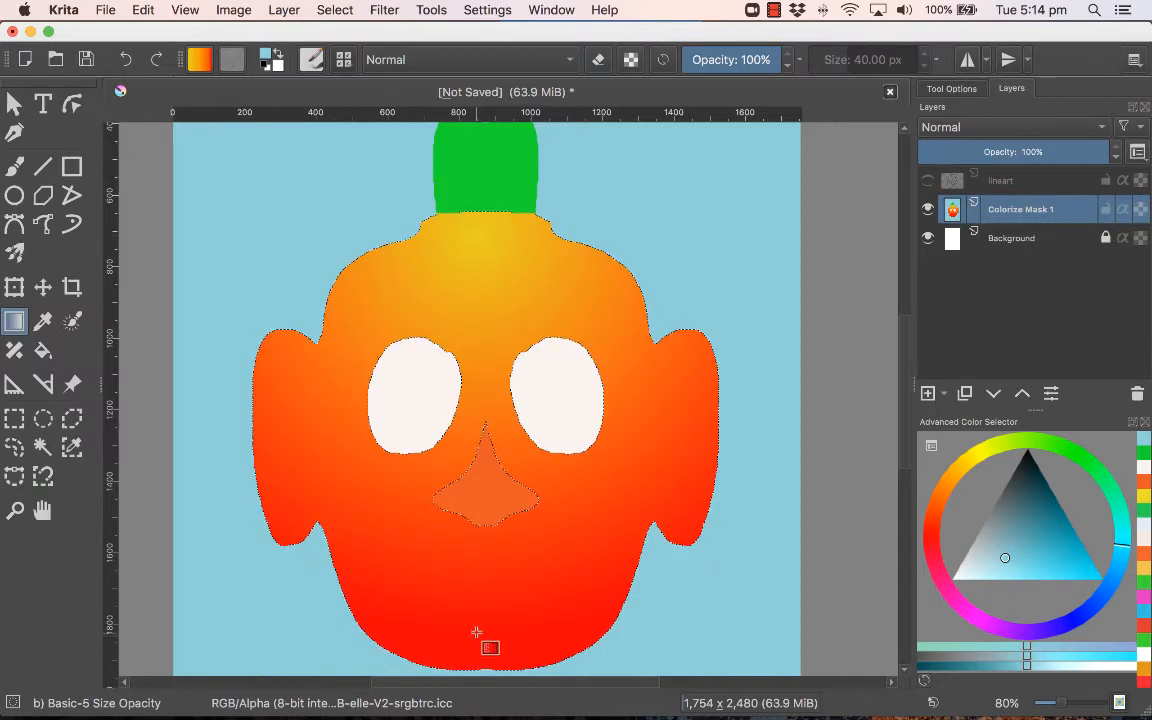
left_click_drag(318, 448, 306, 451)
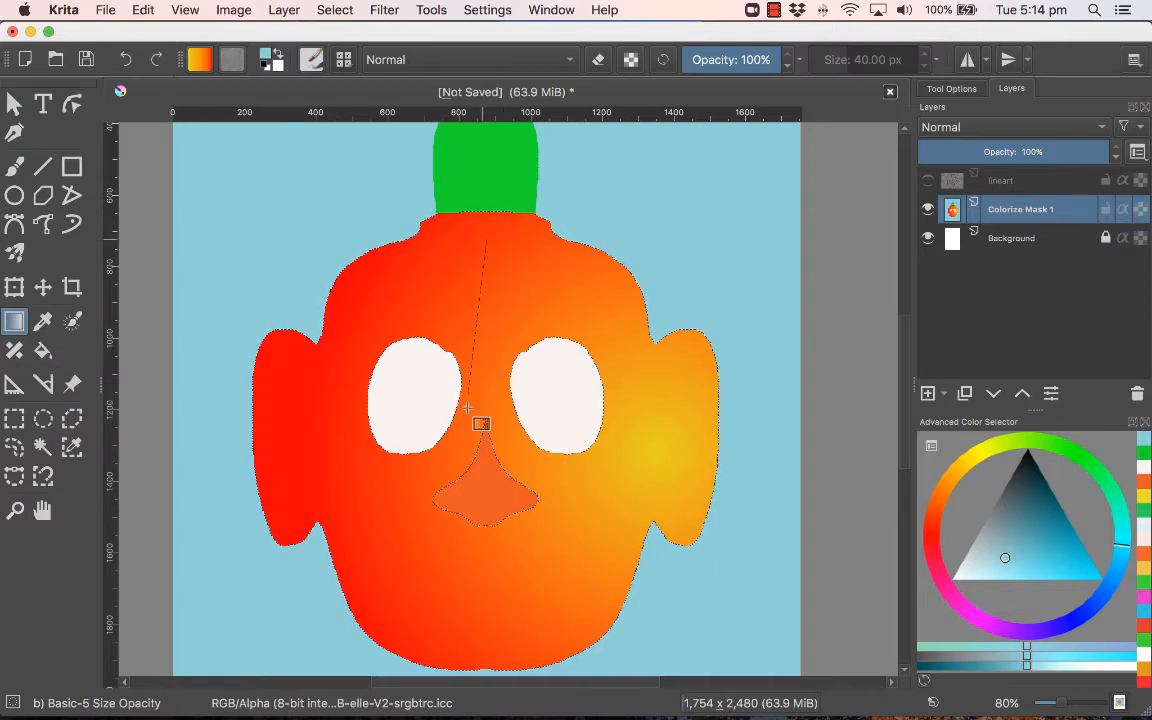
left_click_drag(466, 601, 466, 601)
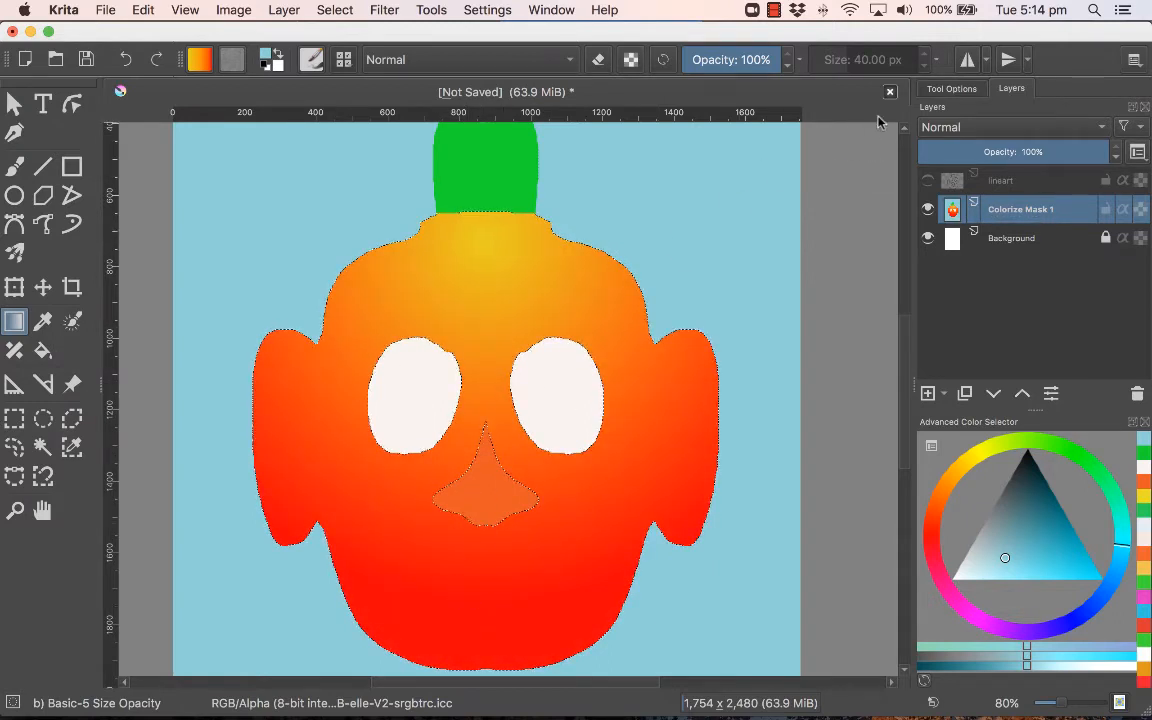
Set the gradient shape to Linear and refill the face with the yellow-to-red gradient from chin to forehead
left_click(955, 89)
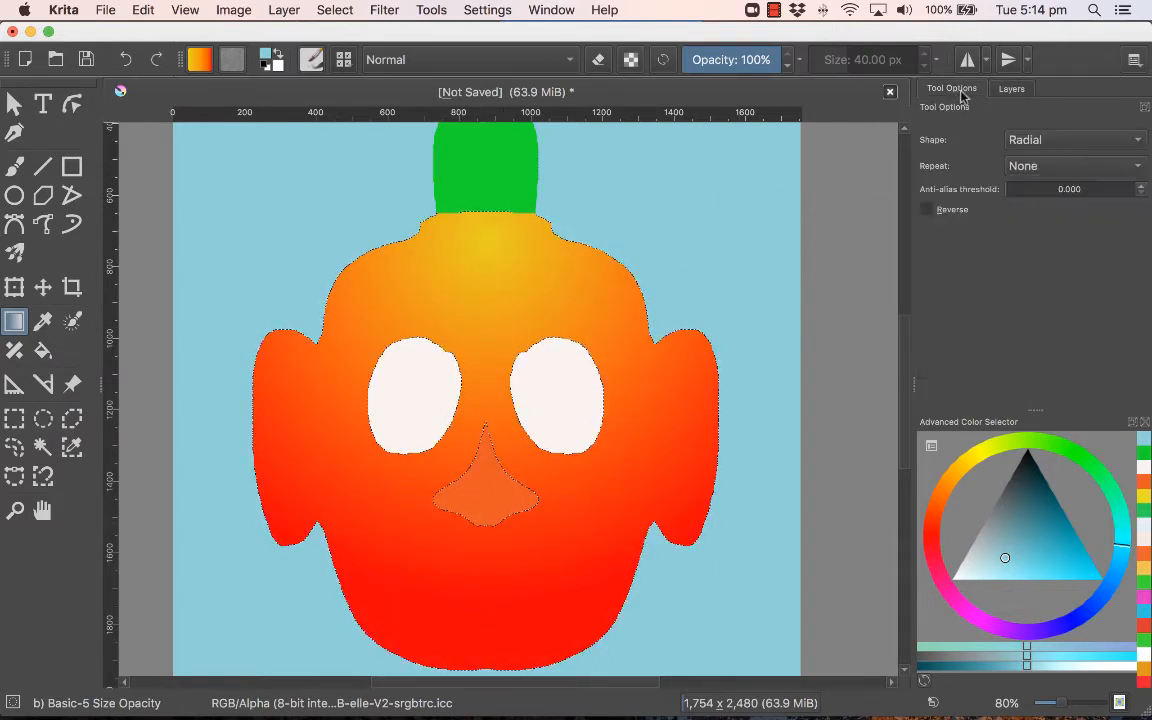
left_click(1052, 147)
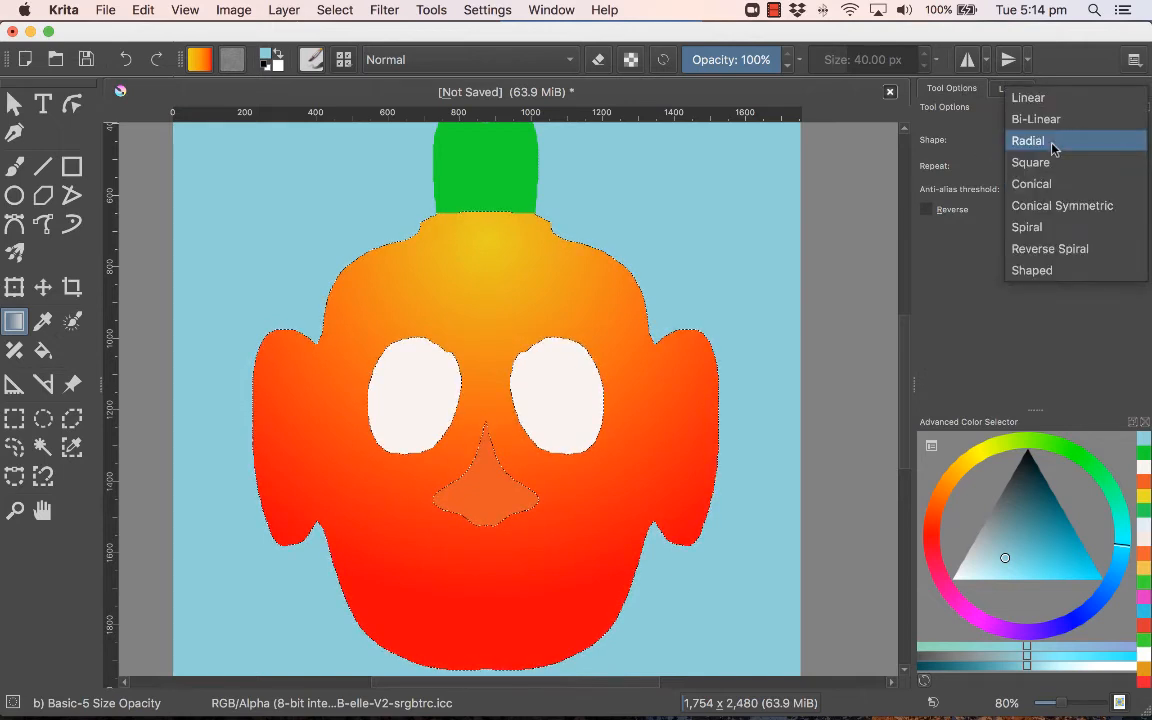
left_click(1050, 99)
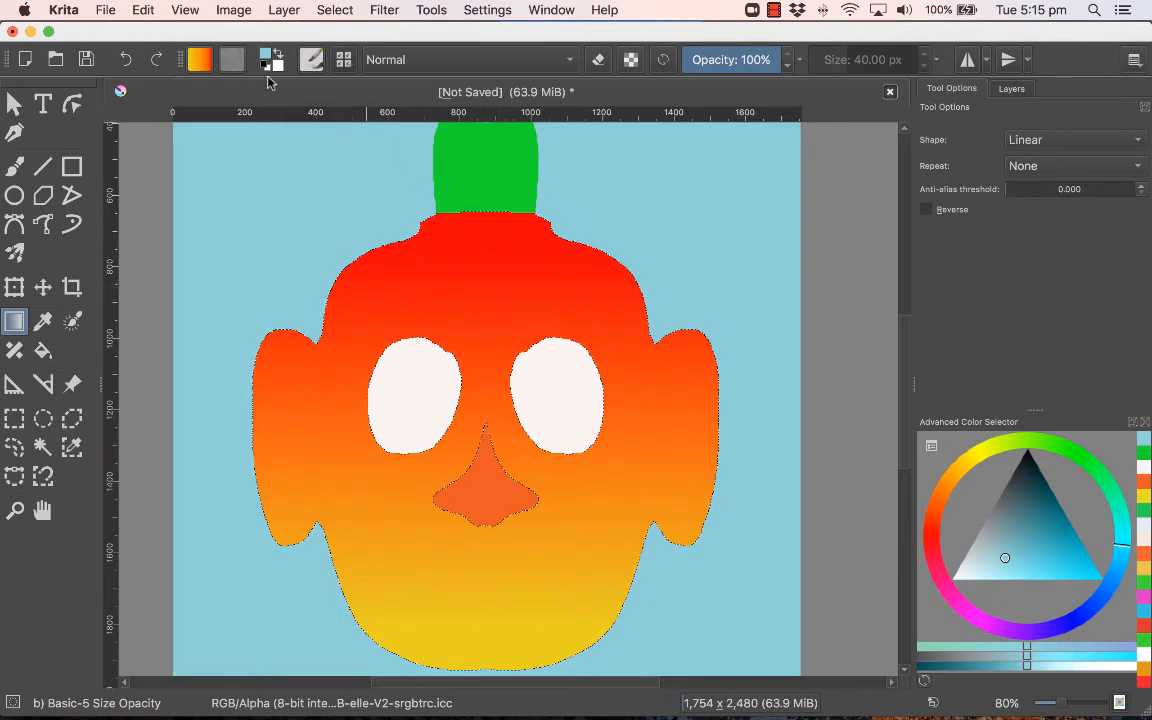
Add a custom stop gradient and set its starting stop to bright cyan blue
left_click(200, 62)
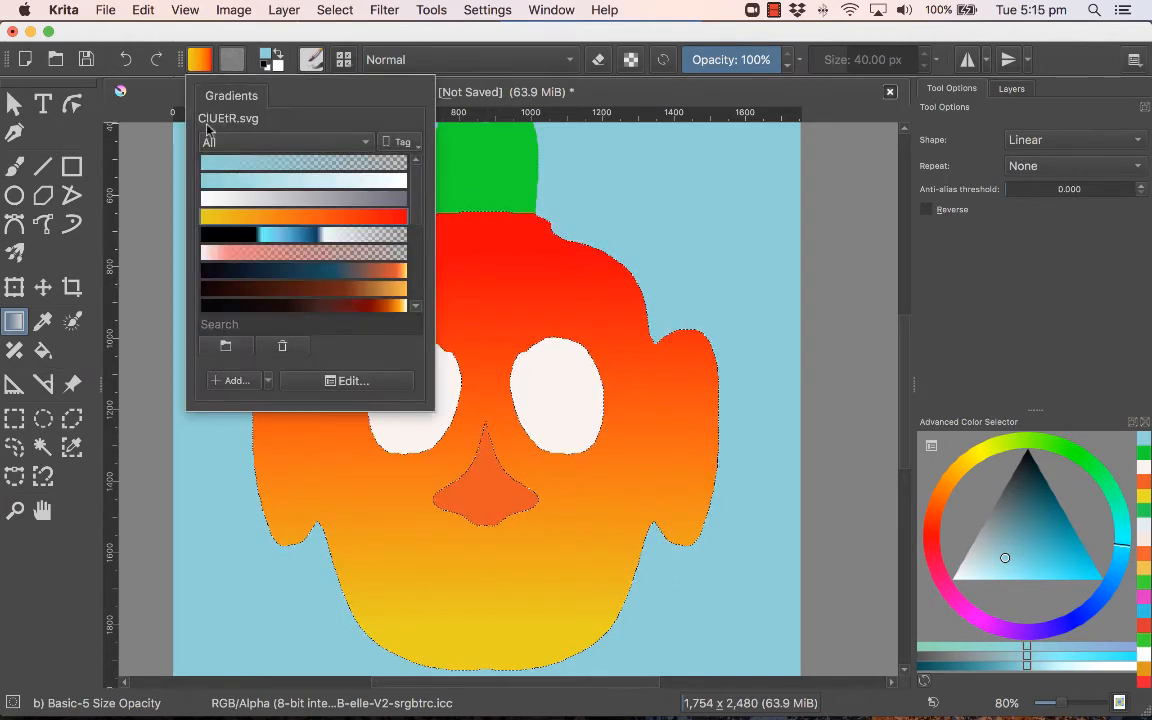
left_click(233, 381)
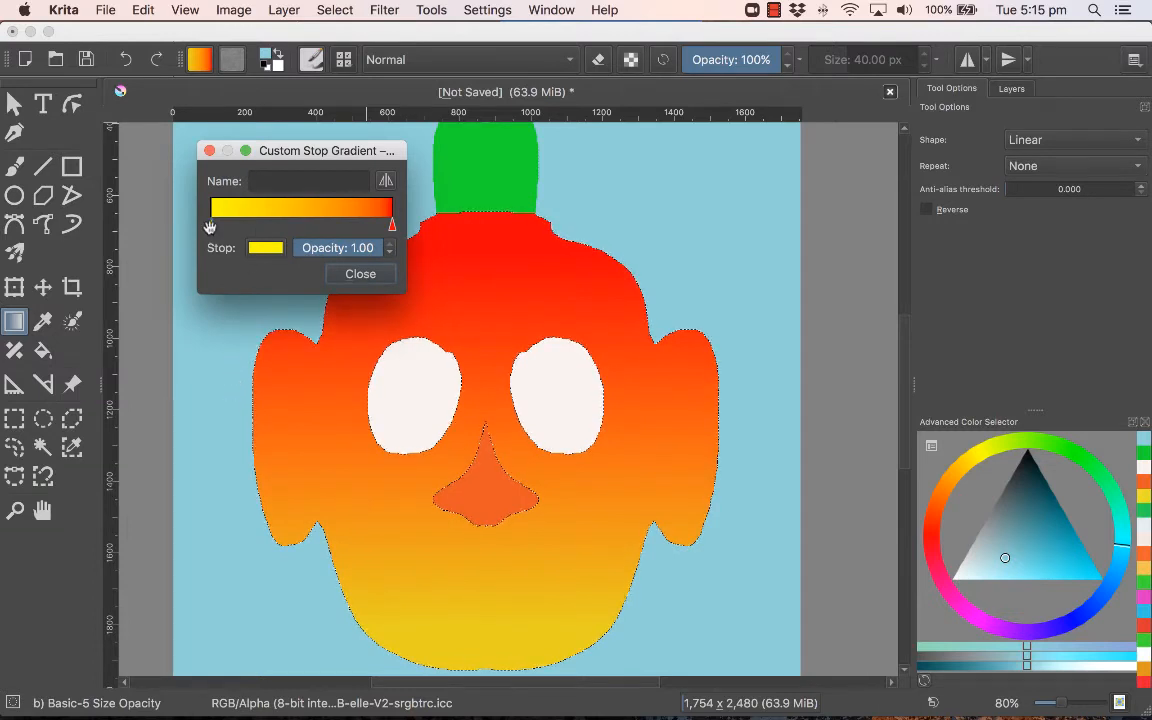
left_click(261, 251)
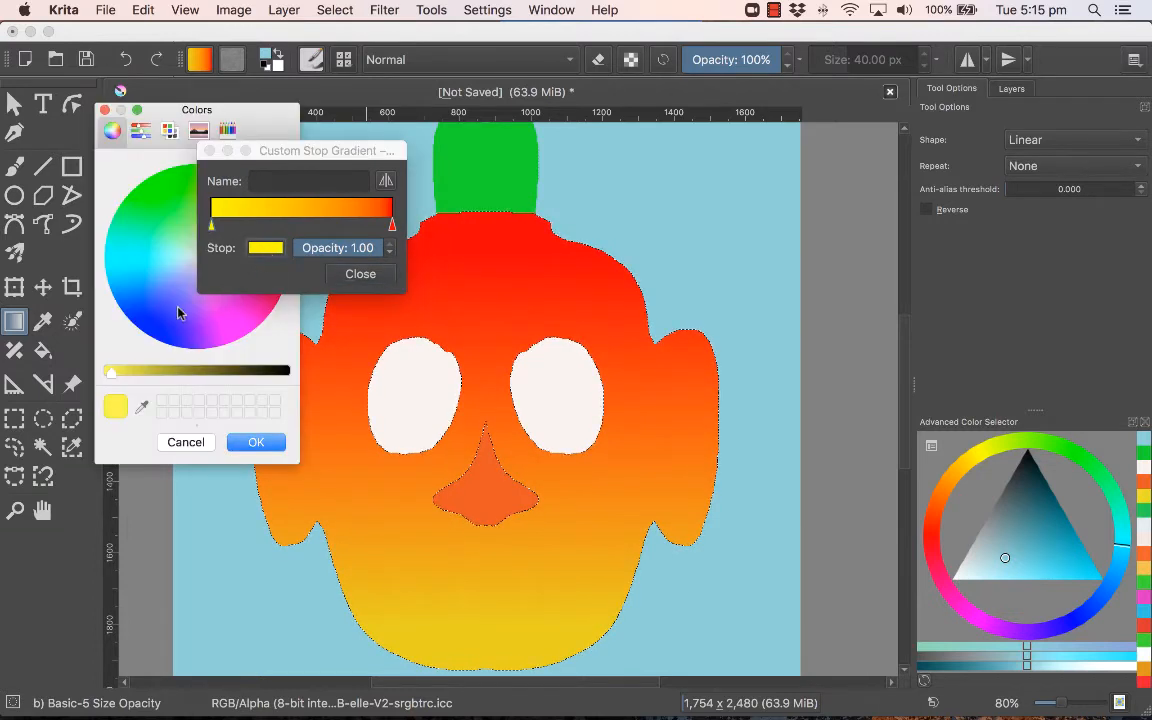
left_click(112, 268)
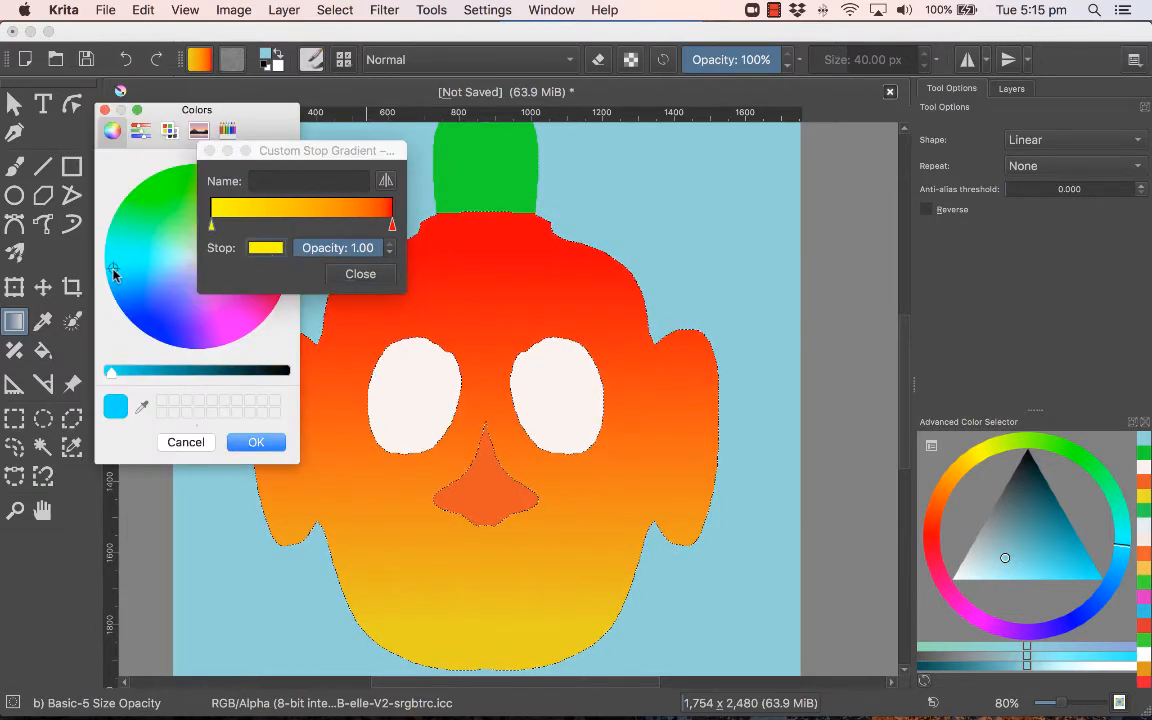
left_click(257, 442)
Set the custom gradient's end stop to magenta pink and close the gradient editor
left_click(392, 224)
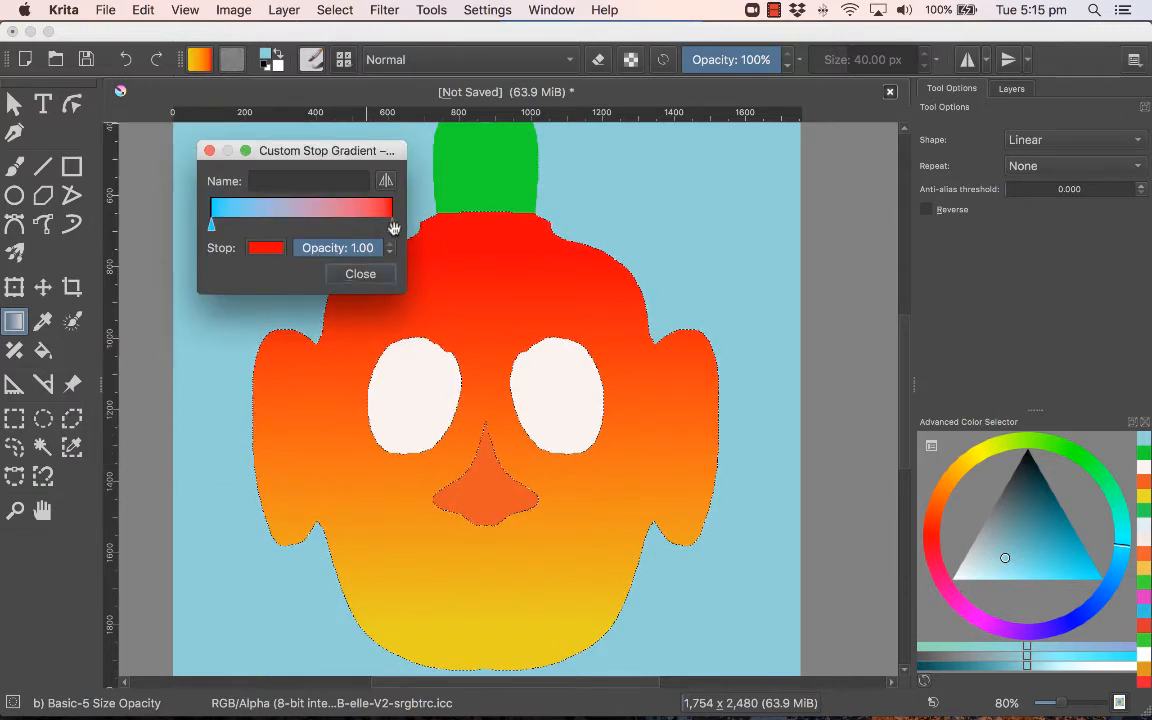
left_click(263, 250)
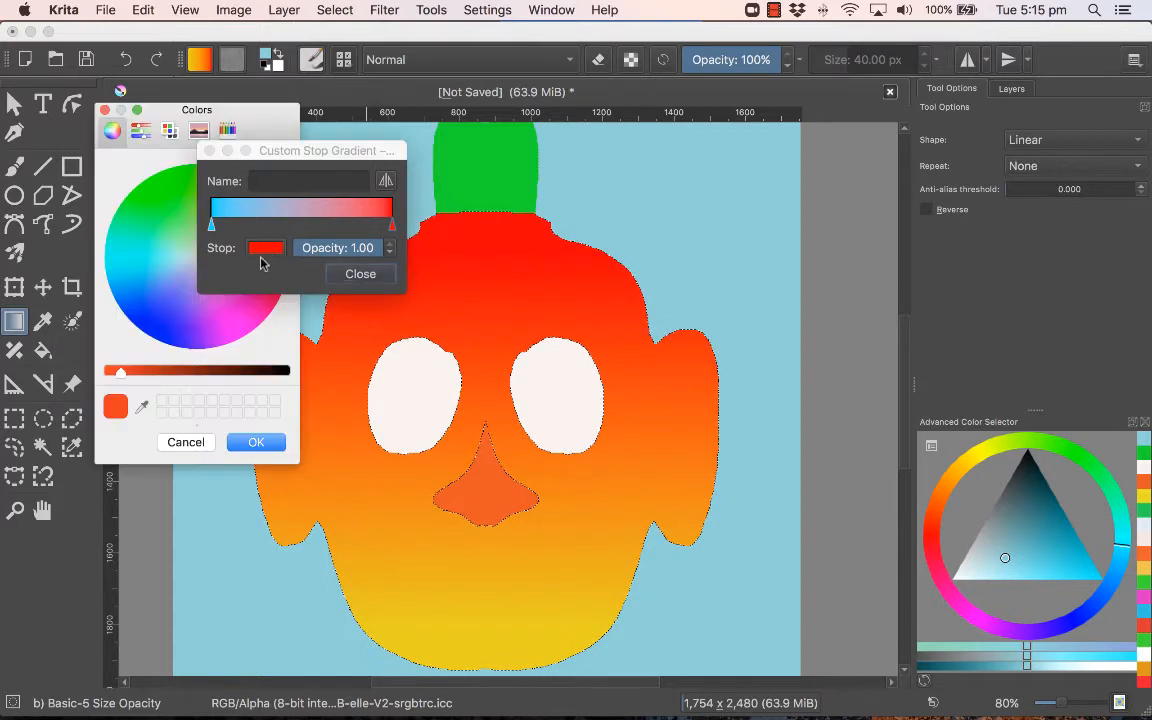
left_click(237, 319)
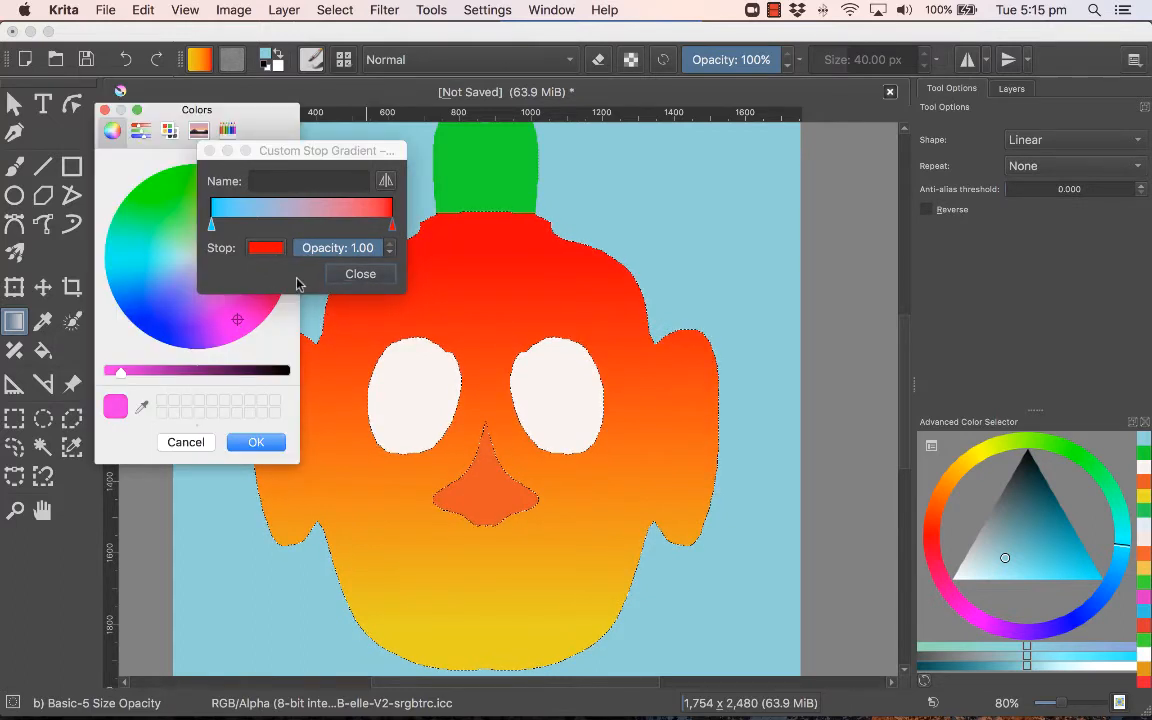
left_click(257, 442)
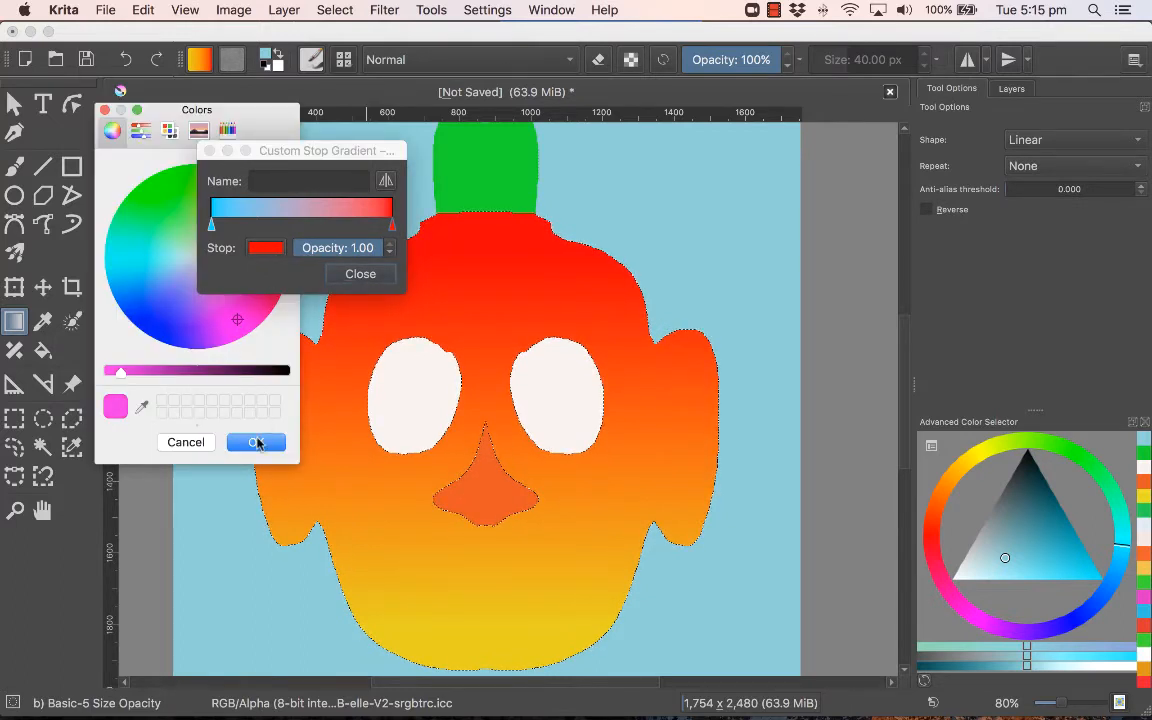
left_click(360, 274)
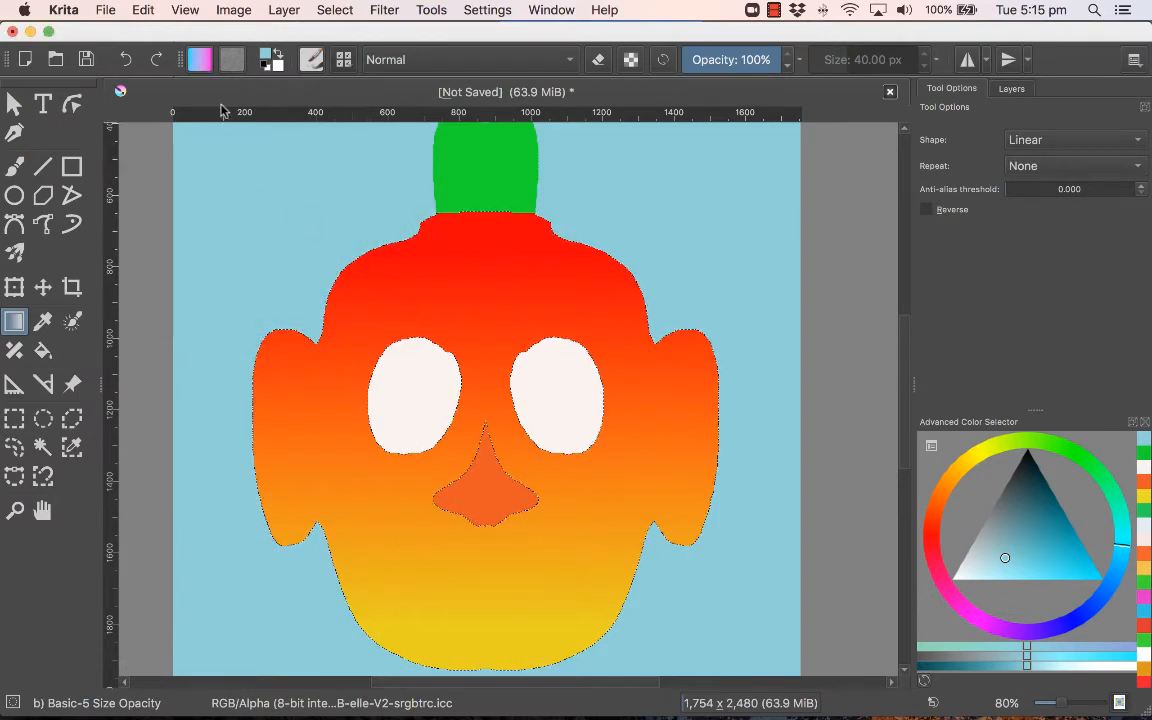
Fill the face with the custom cyan-to-magenta gradient, testing several directions and ending with a nearly vertical one from forehead to chin
left_click(197, 60)
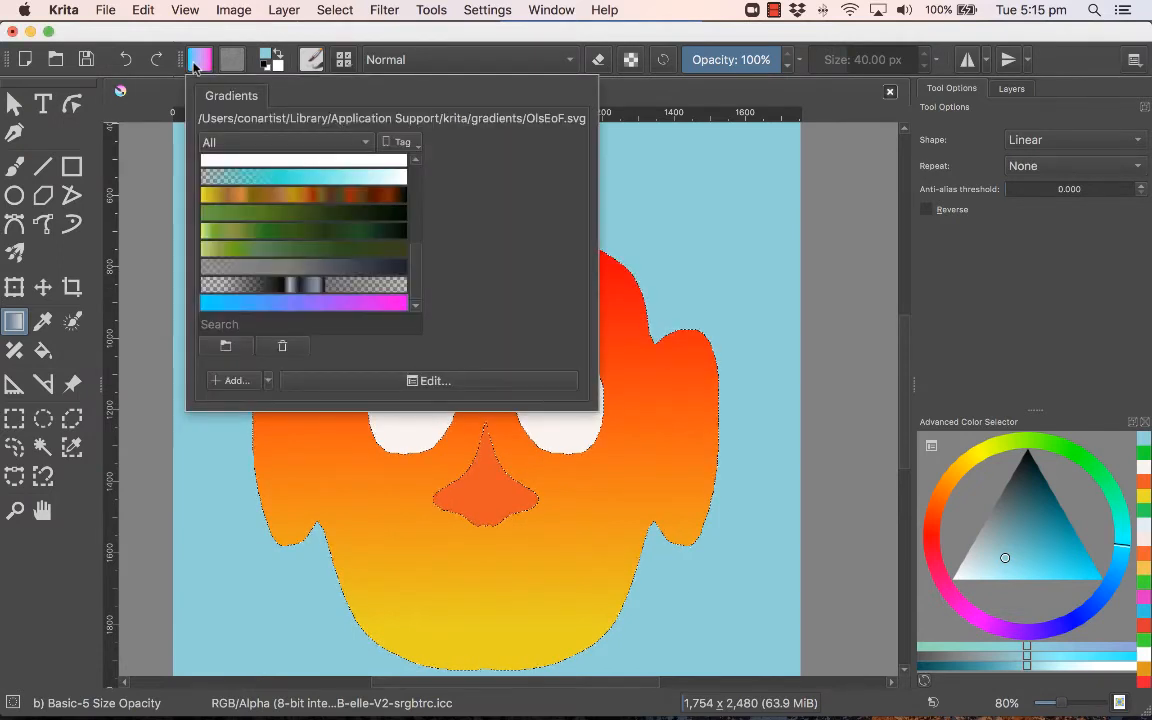
left_click(313, 312)
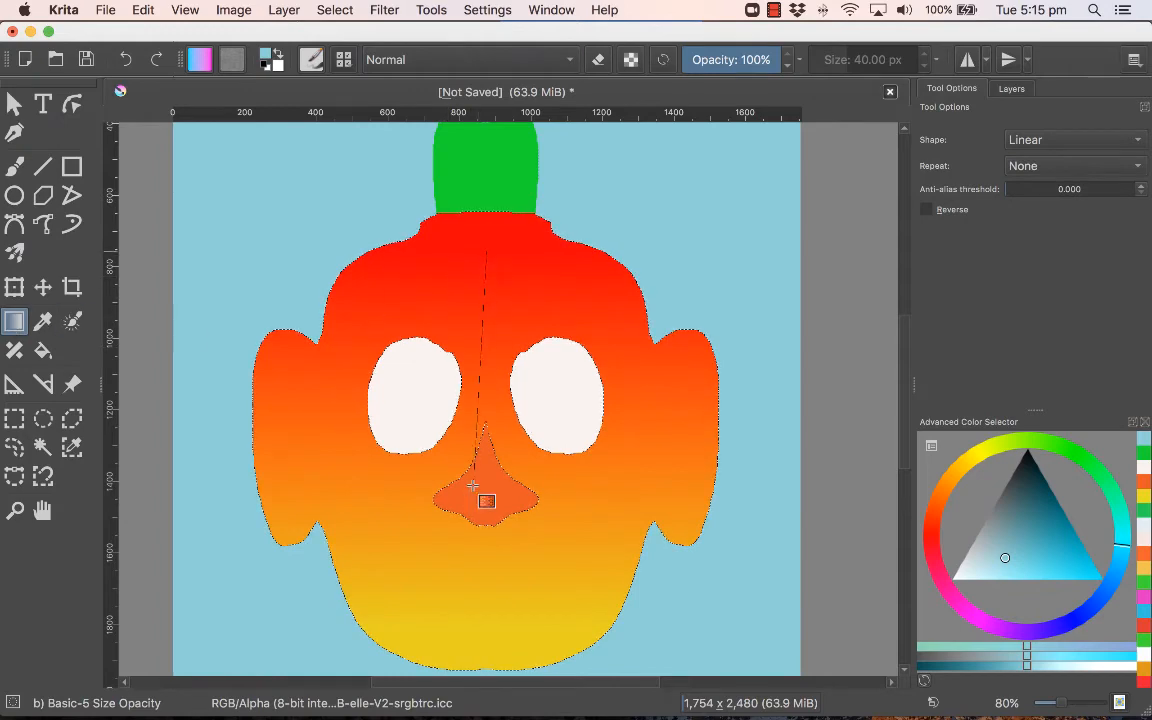
left_click_drag(473, 486, 479, 630)
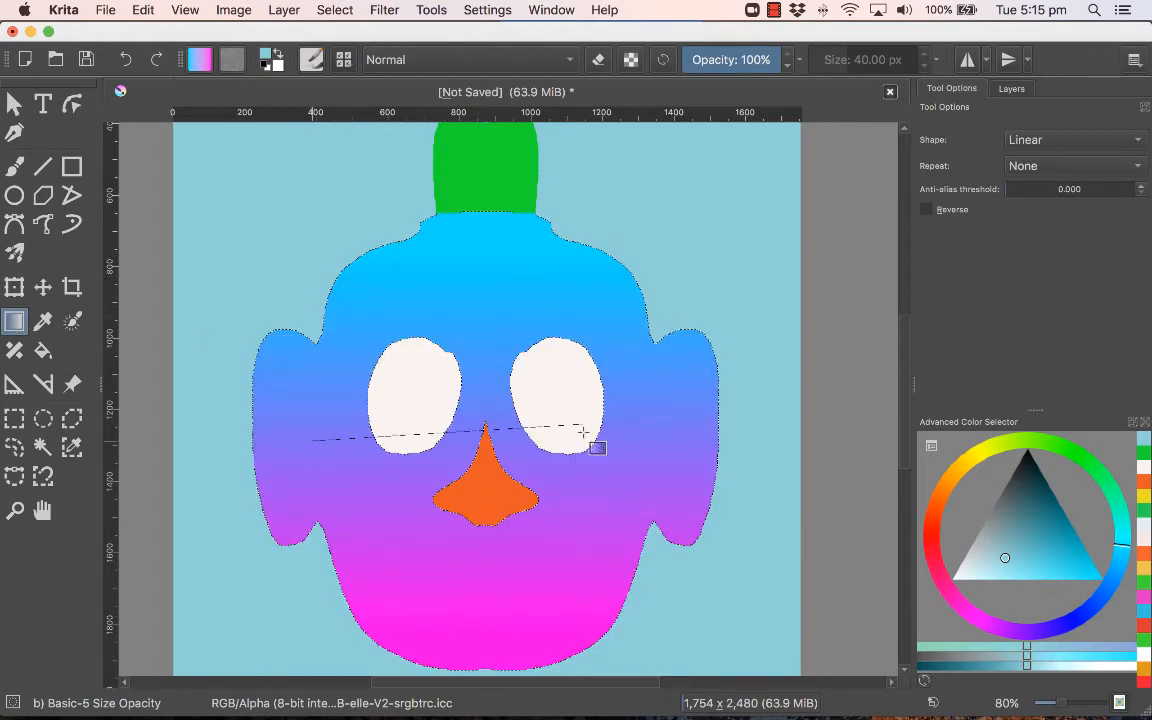
left_click_drag(655, 432, 652, 436)
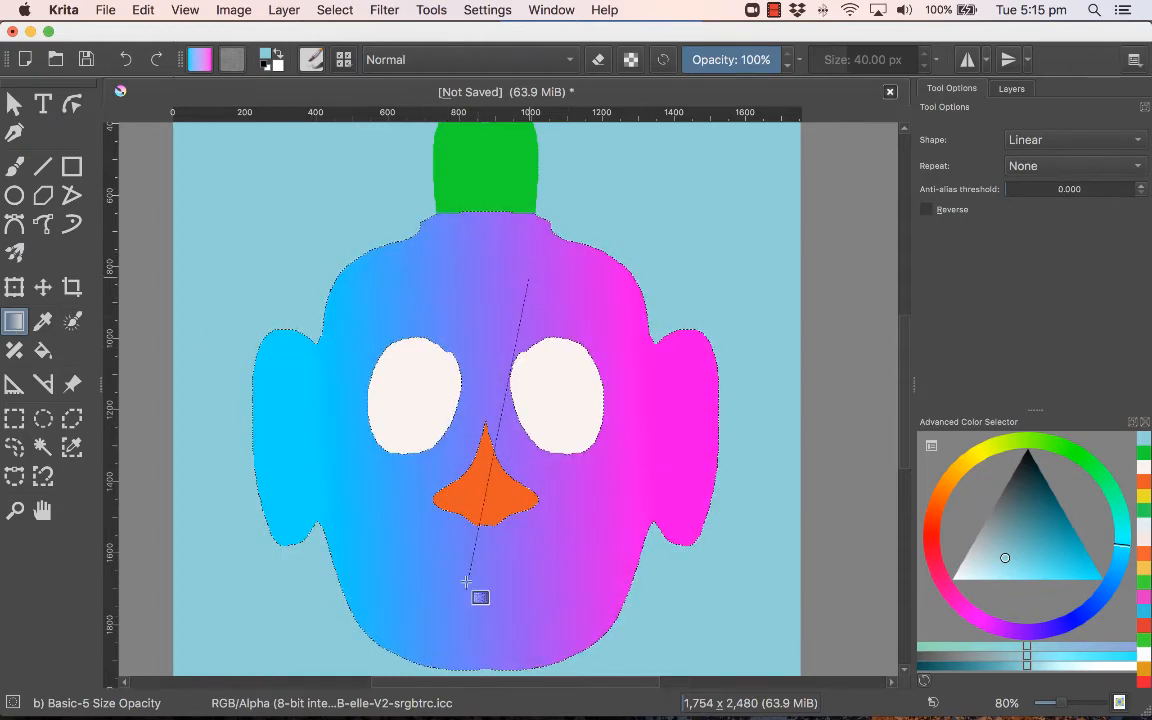
left_click_drag(466, 581, 467, 585)
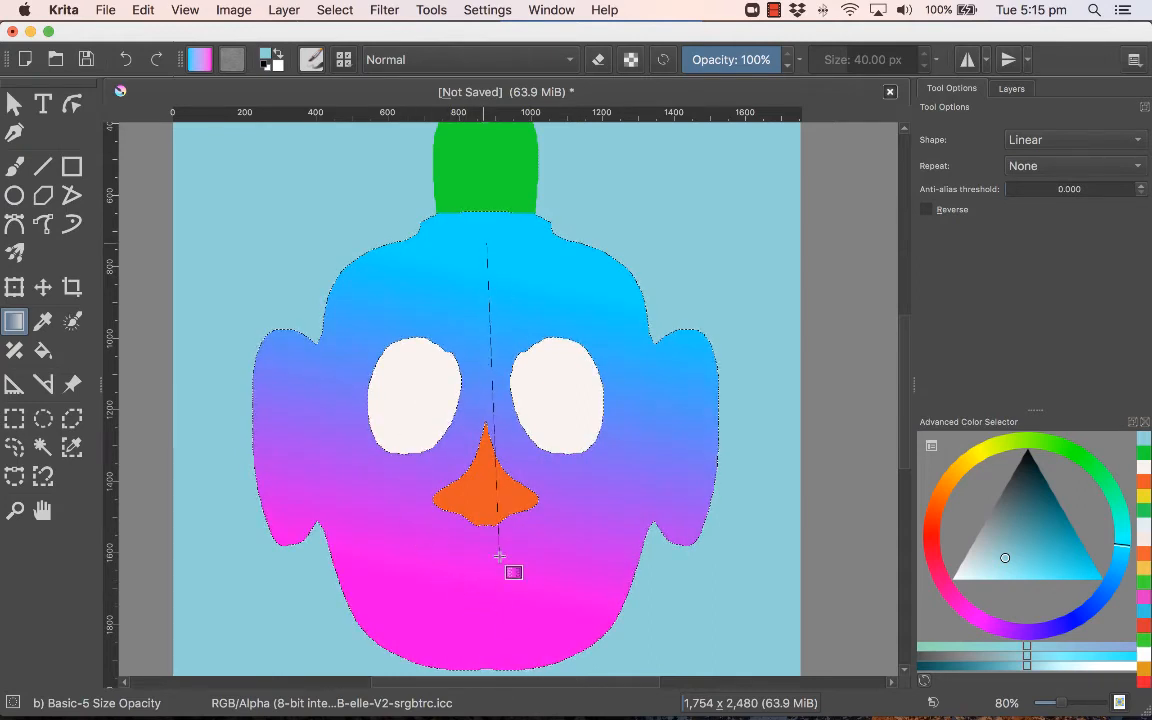
left_click_drag(497, 626, 497, 626)
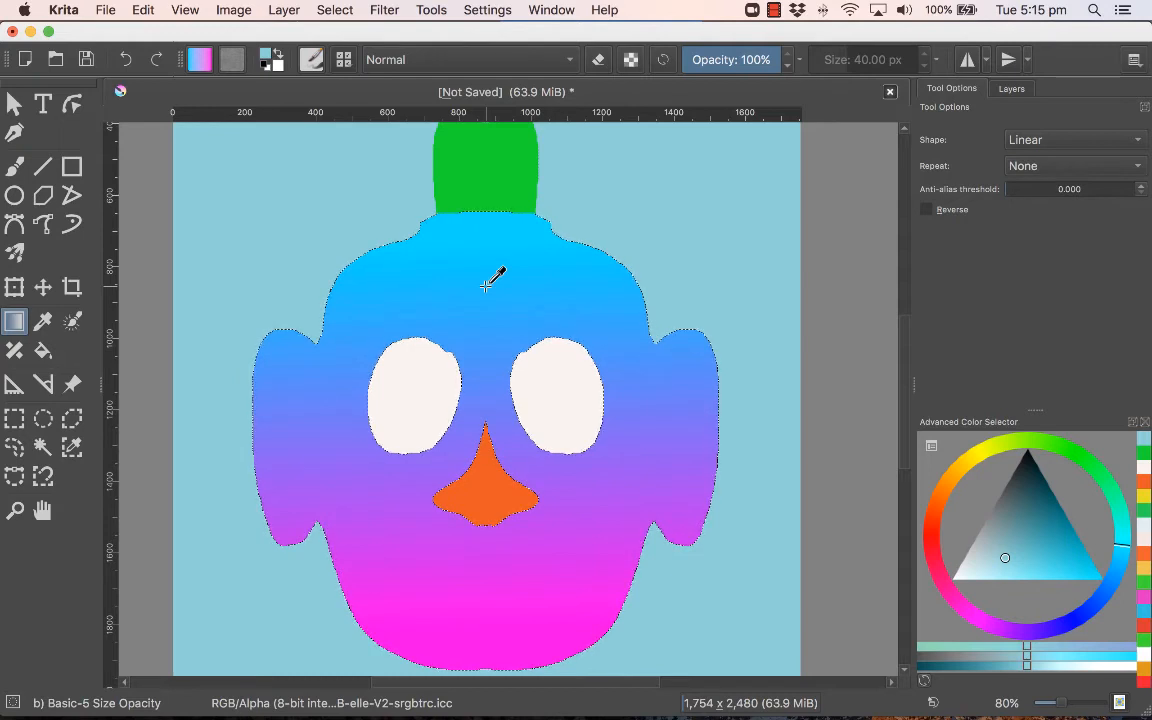
Deselect the gradient-filled face area
key("ctrl+shift+a")
left_click(333, 10)
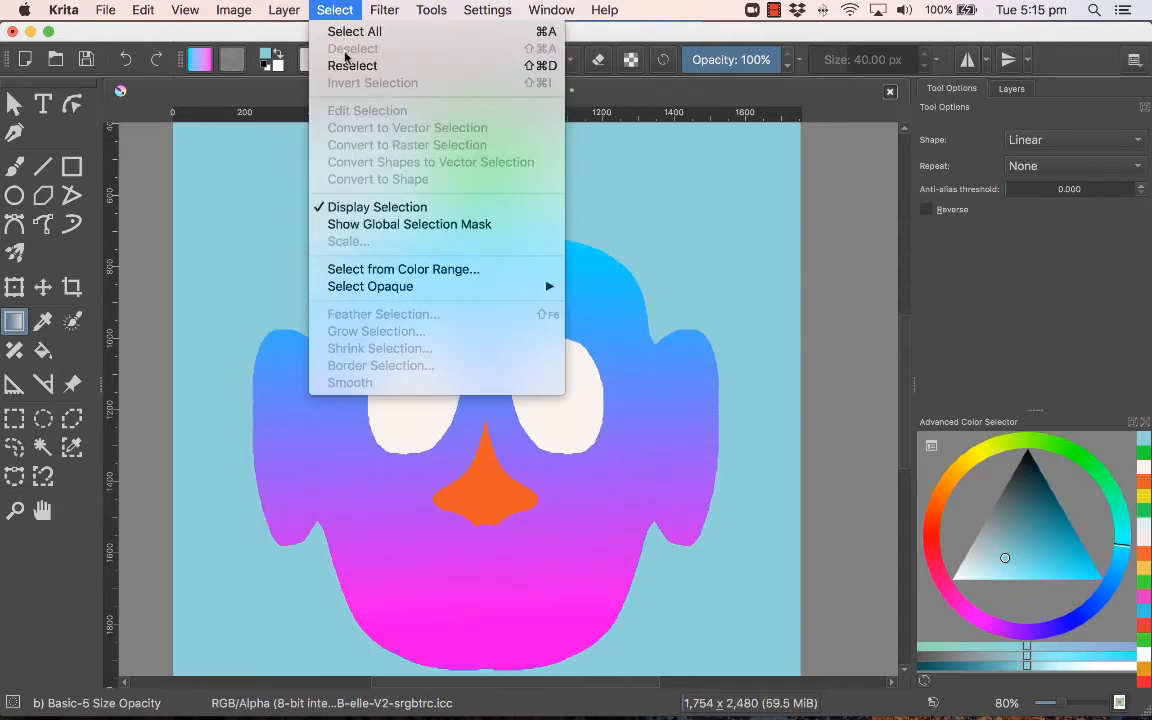
left_click(330, 10)
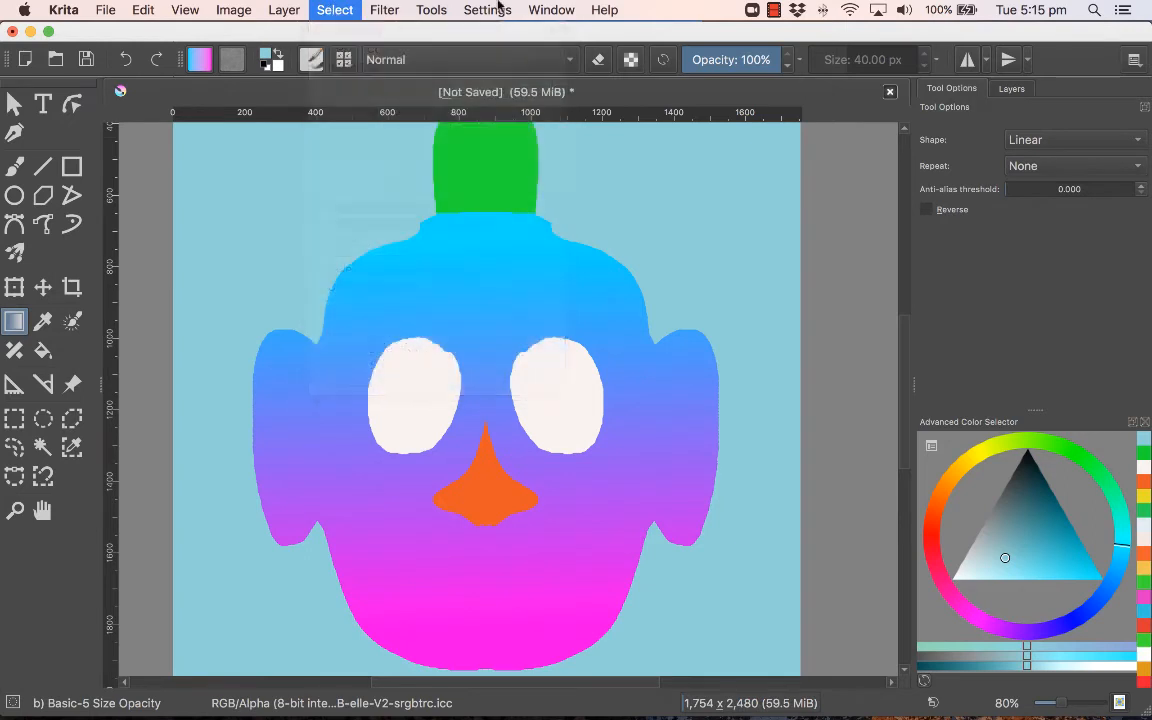
Select the green shape on top of the head by similar colour on the Colorize Mask 1 layer
left_click(1011, 88)
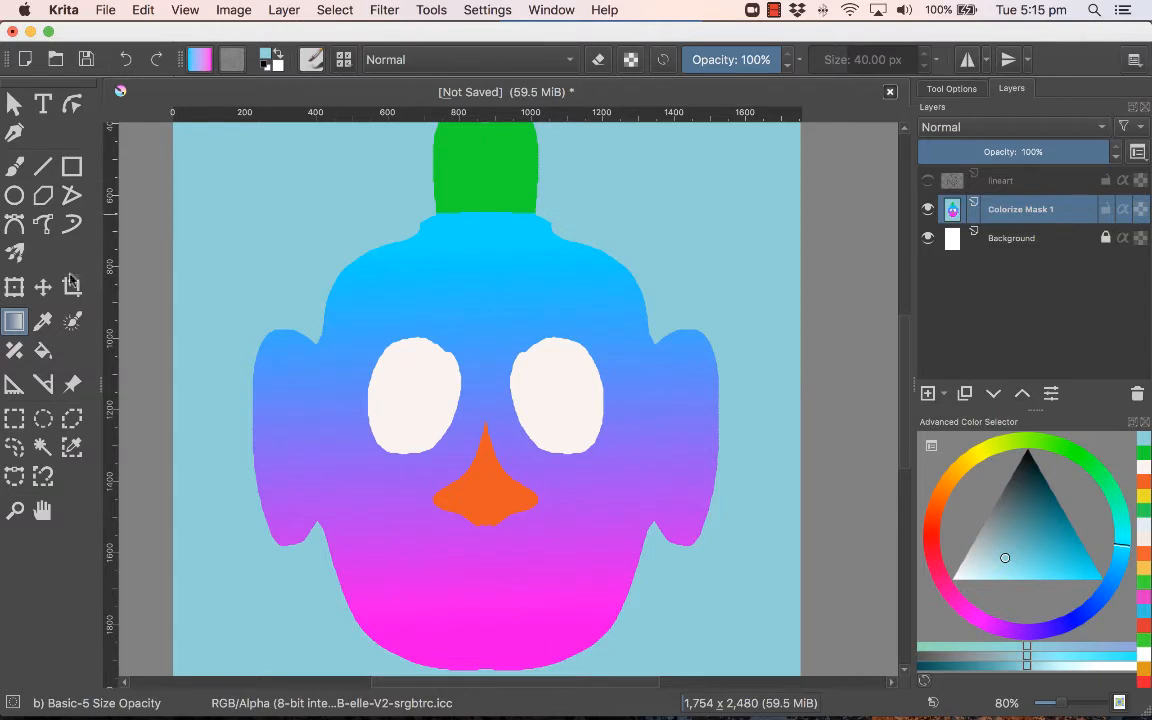
left_click(72, 450)
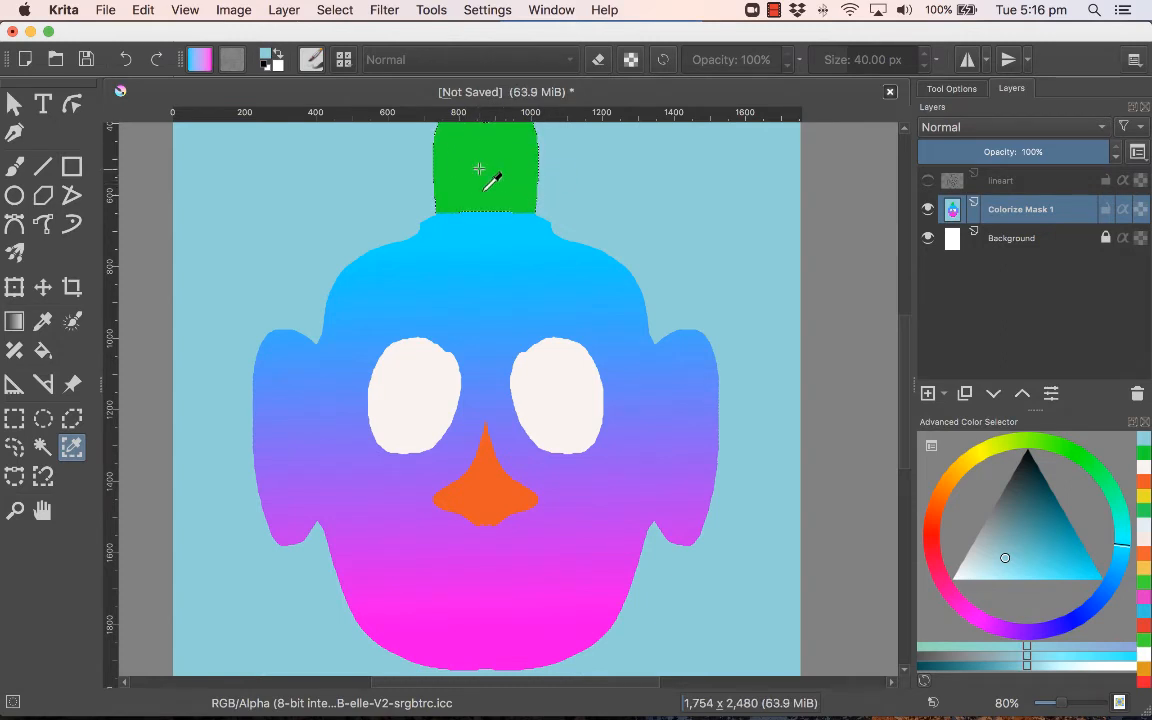
scroll(479, 170, "up", 2)
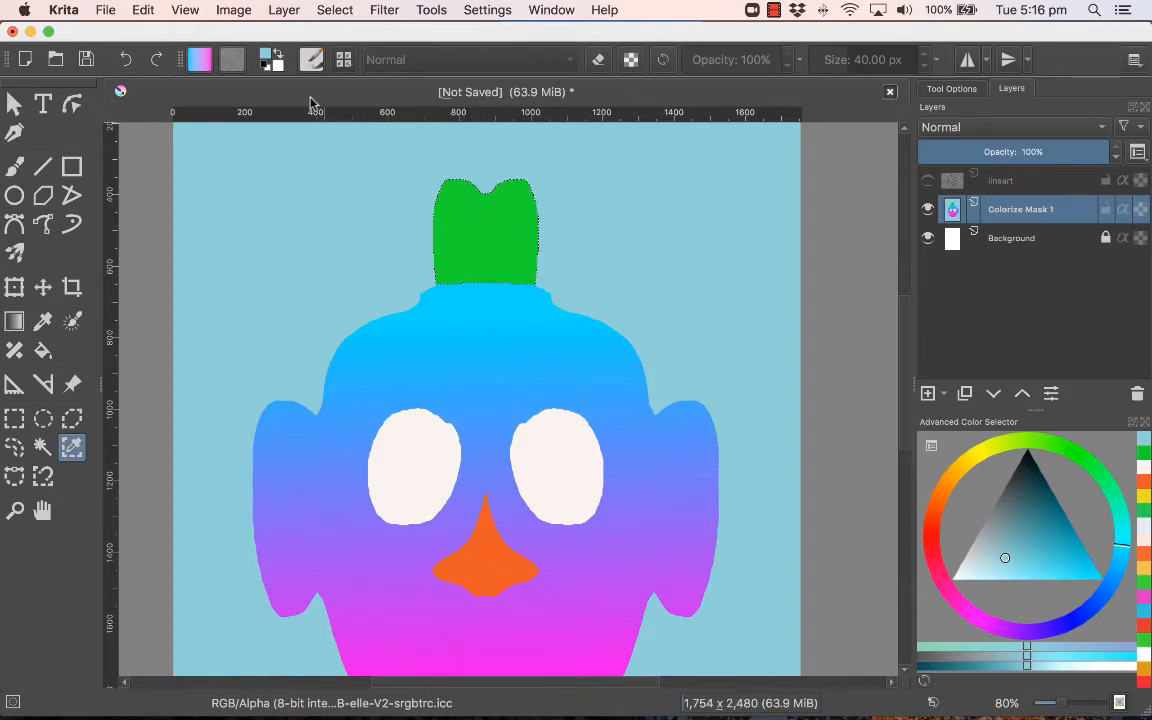
Preview several fill patterns and choose 02_rough-canvas.png as the active pattern
left_click(233, 60)
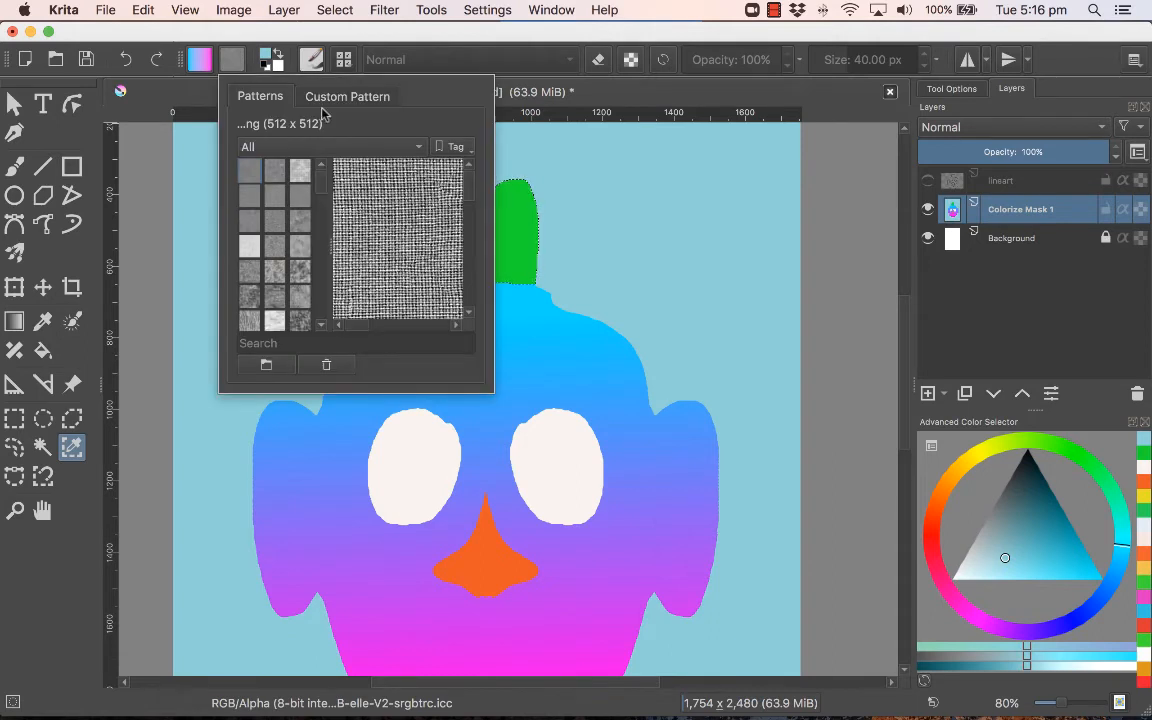
left_click(244, 206)
left_click(249, 219)
left_click(250, 196)
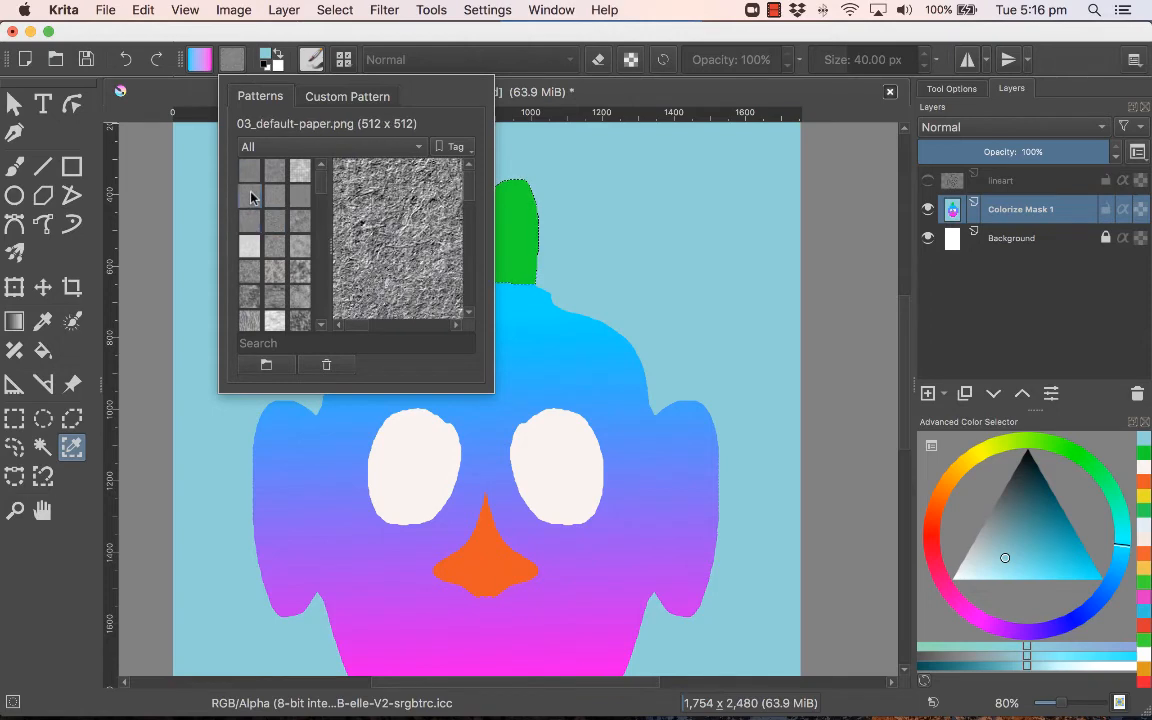
left_click(275, 172)
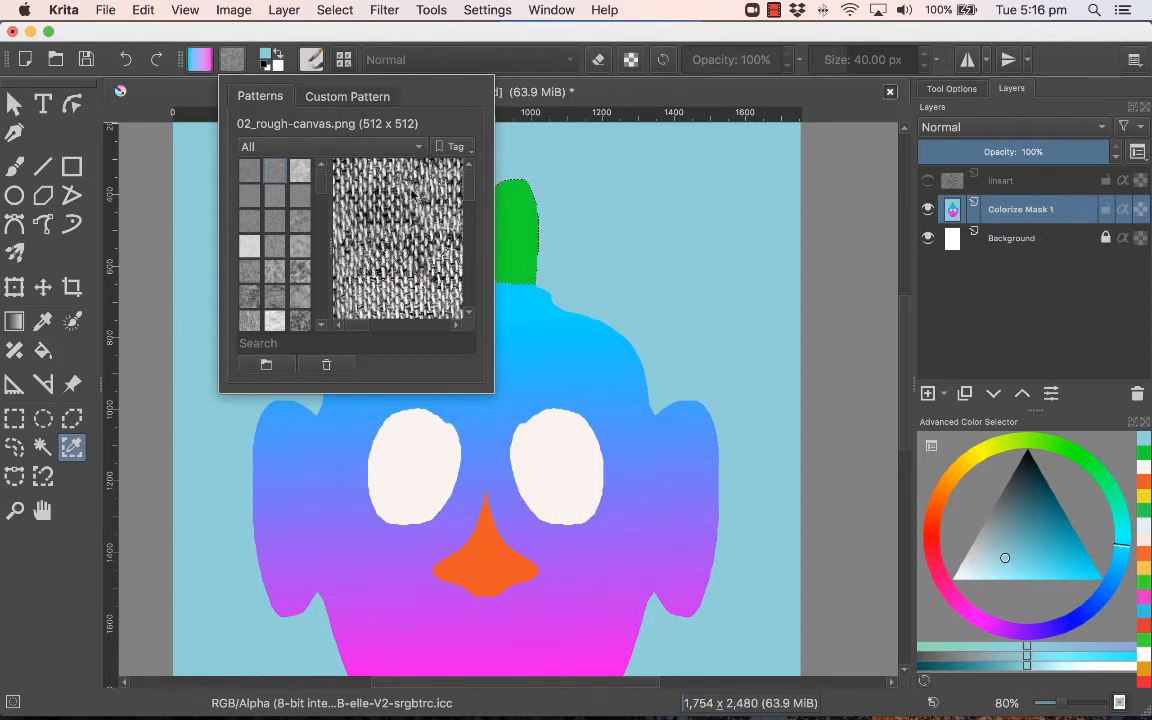
left_click(457, 60)
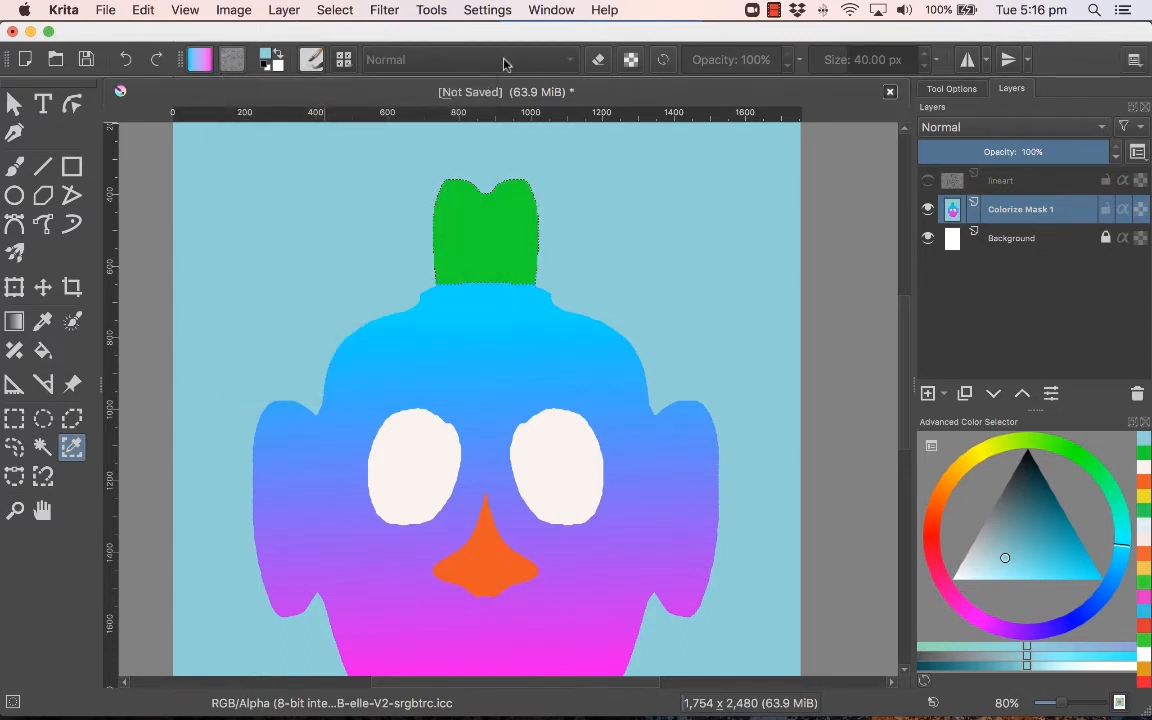
Add a new paint layer above Colorize Mask 1 and fill the selected green head shape with the canvas pattern on it
left_click(145, 9)
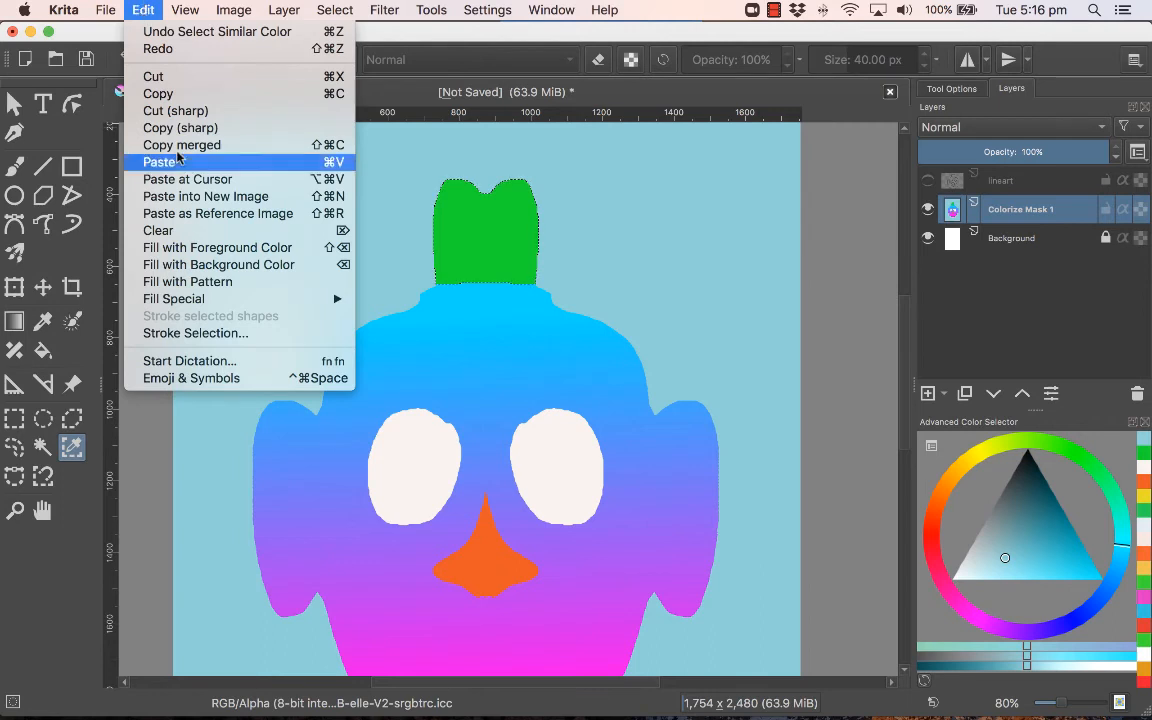
left_click(232, 288)
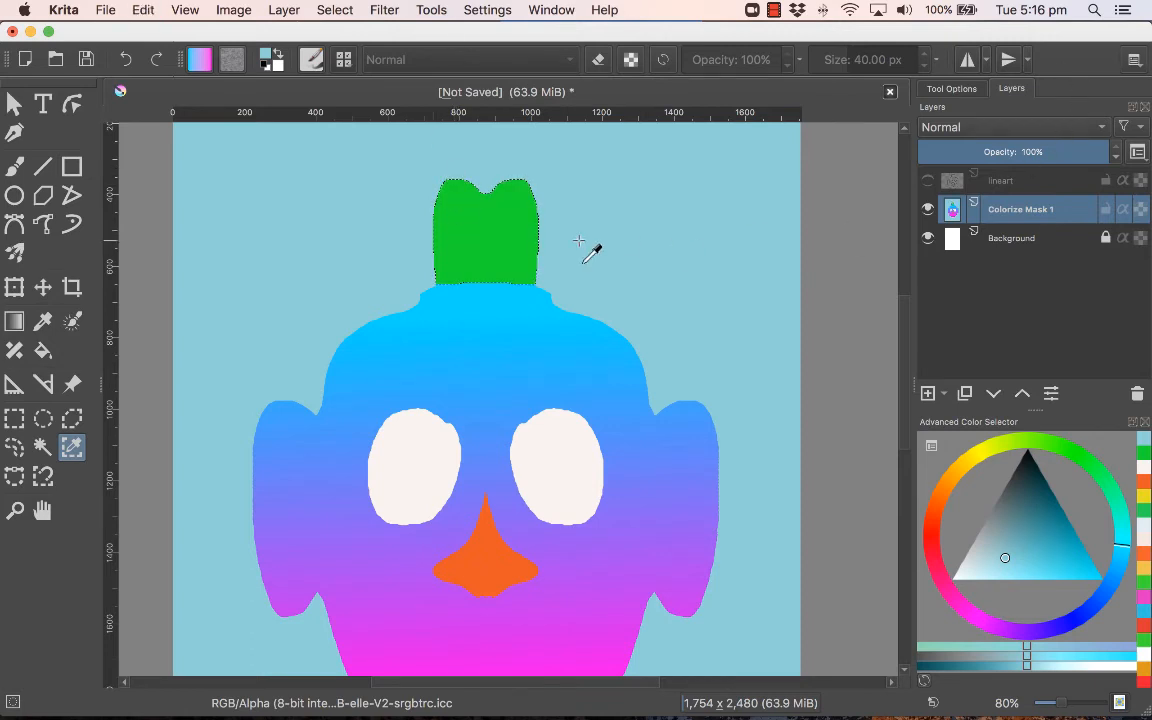
left_click(928, 394)
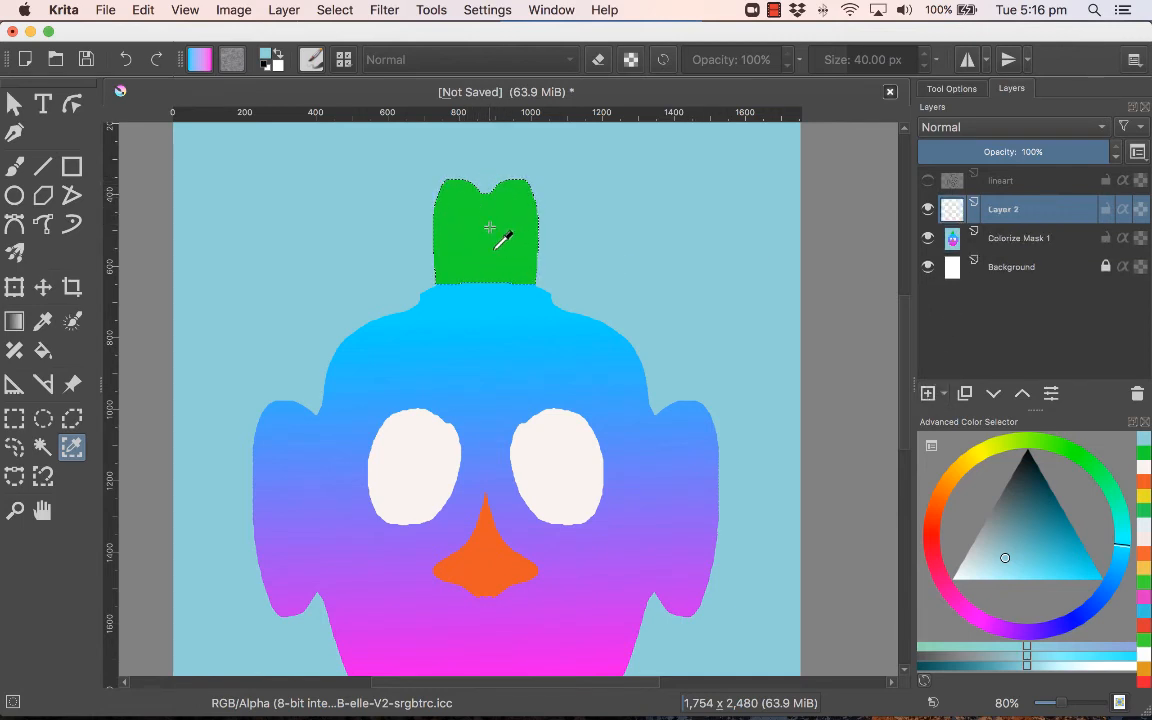
left_click(144, 10)
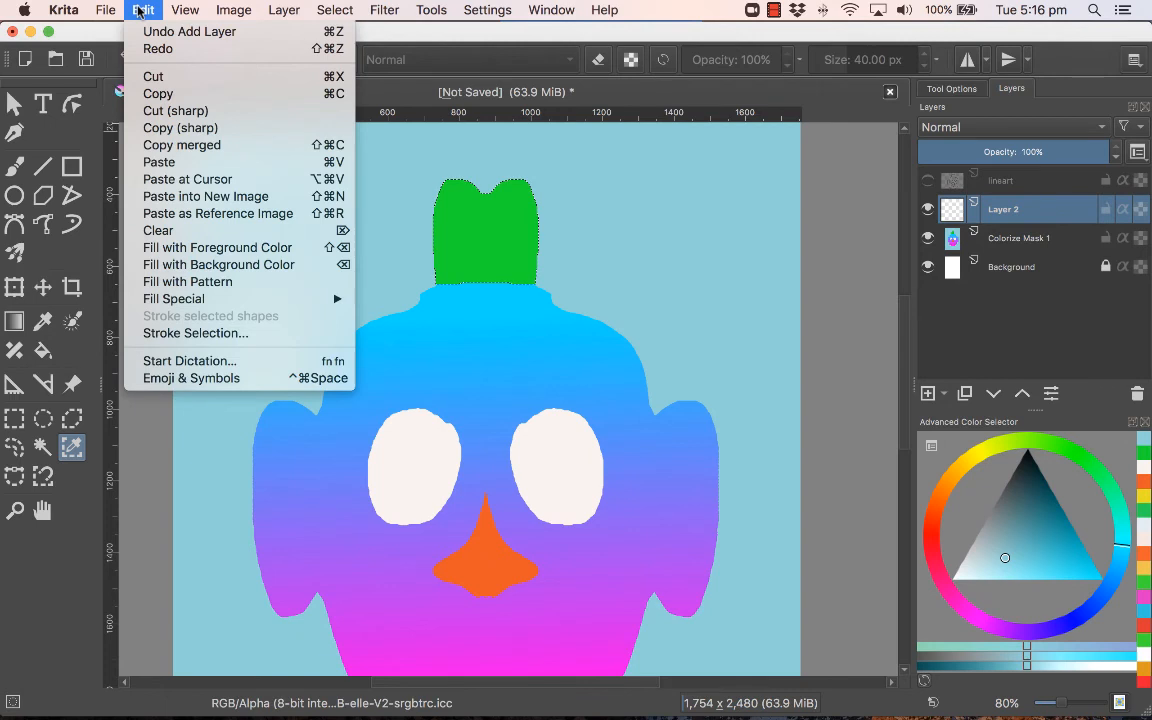
left_click(163, 282)
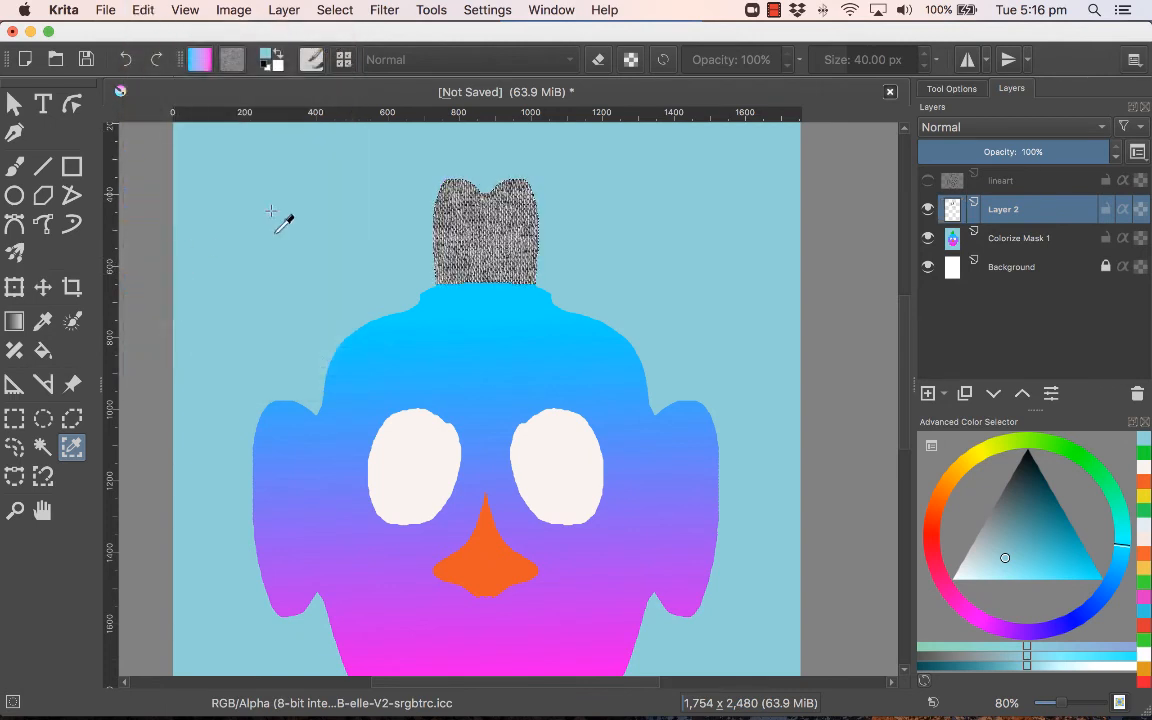
Set the pattern layer's opacity to 80% and its blending mode to Multiply
left_click_drag(1100, 152, 1069, 151)
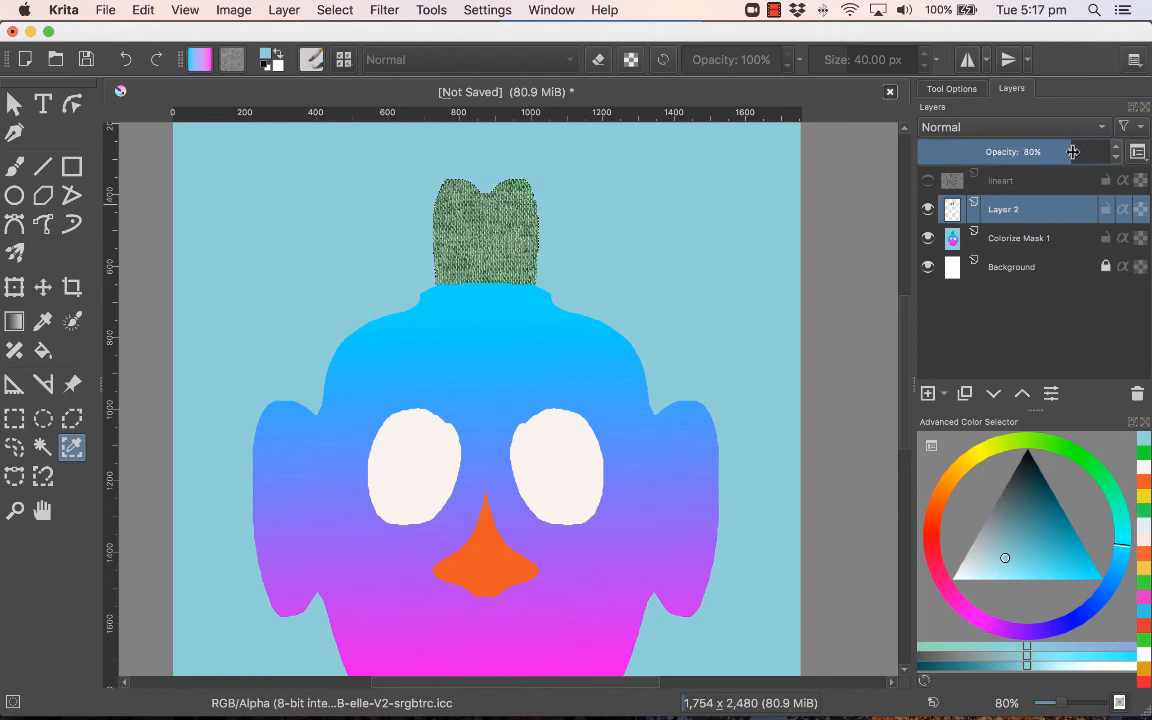
left_click(982, 125)
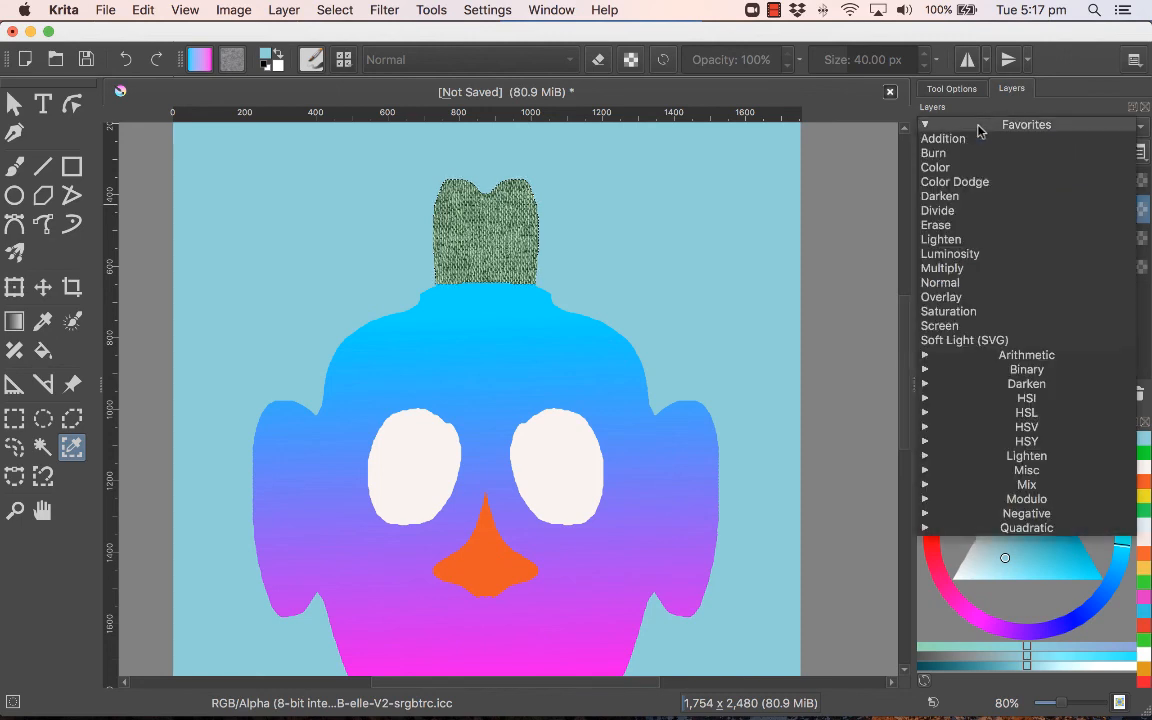
left_click(965, 268)
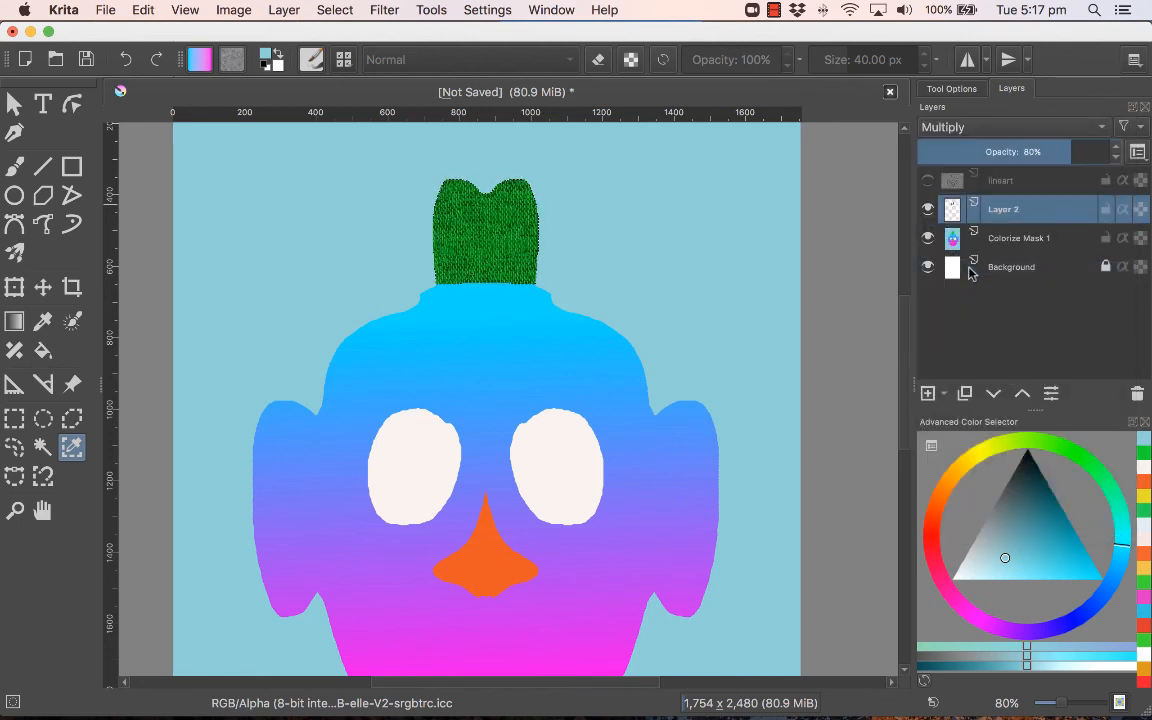